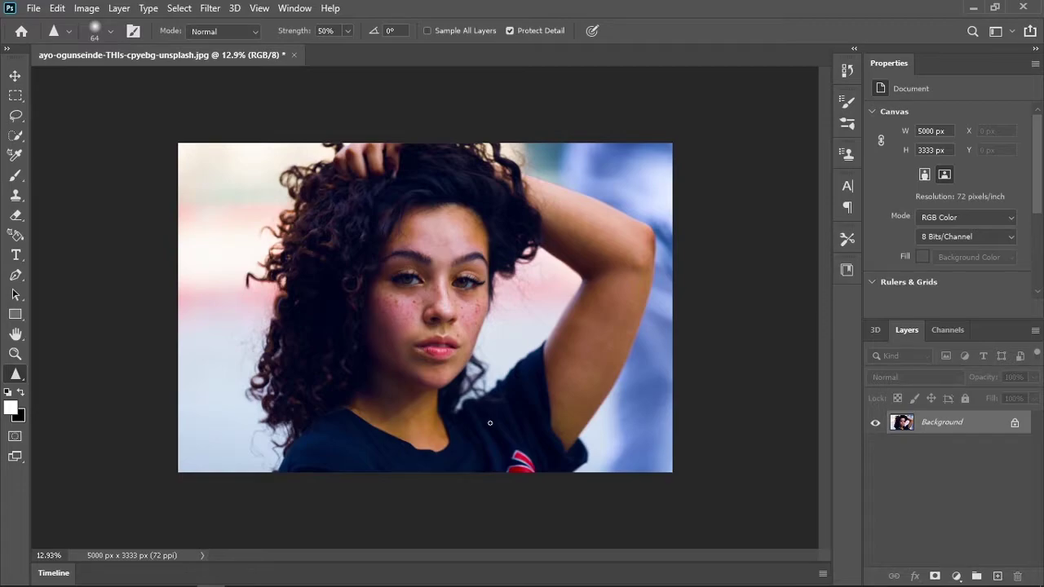
Duplicate the Background layer and keep just one duplicate, undoing the second one.
key(ctrl+j)
key(ctrl+j)
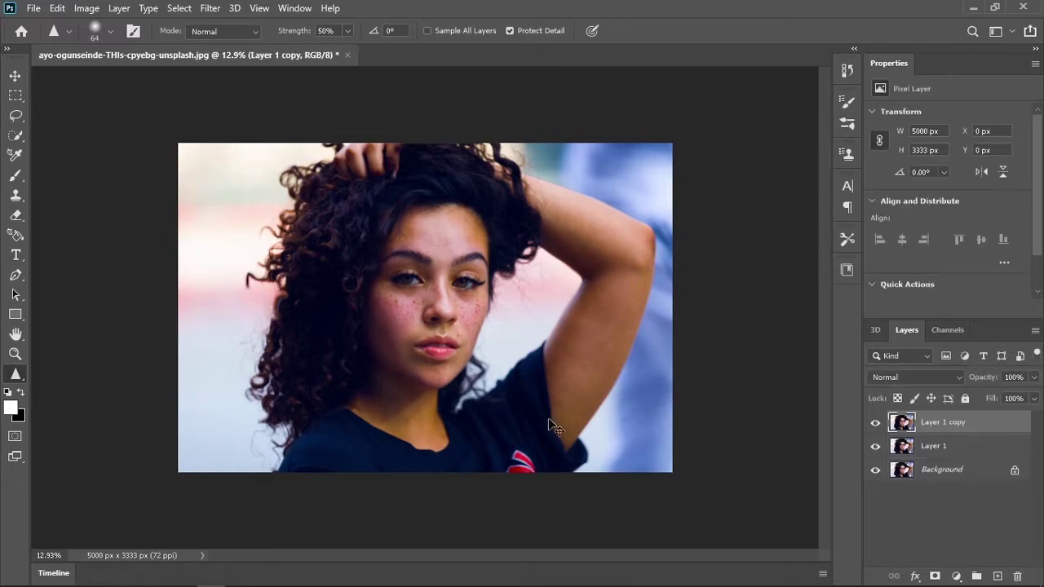
key(ctrl+z)
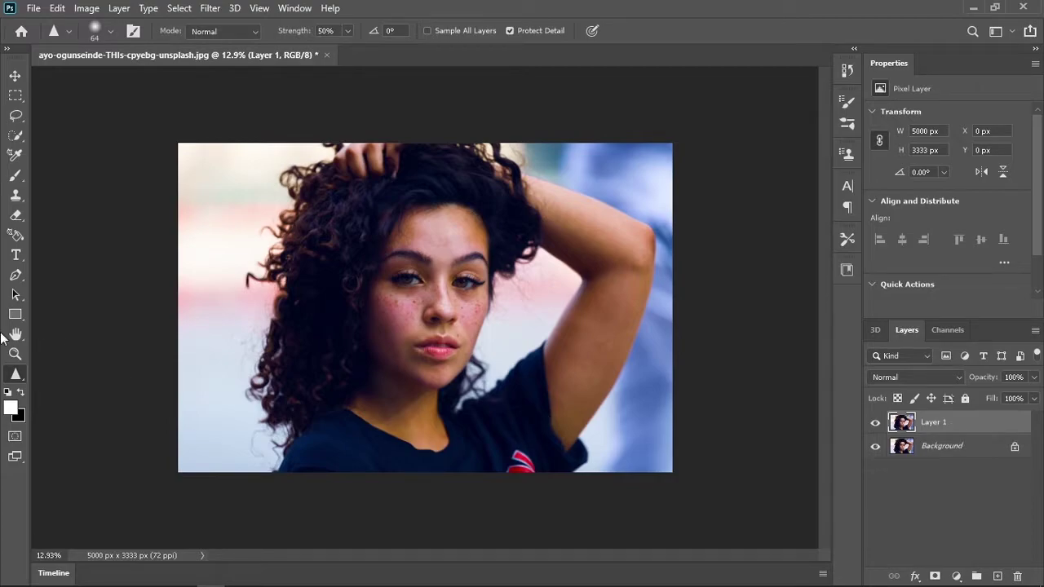
Remove the freckles on the cheek beside the nose with the Content-Aware Spot Healing Brush at size 44.
click(14, 376)
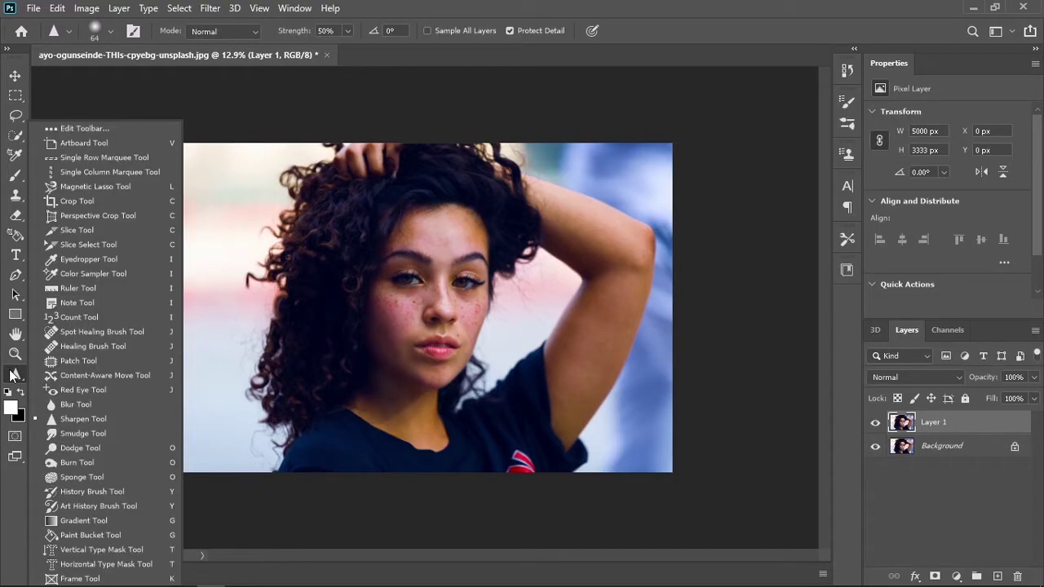
click(107, 334)
scroll(421, 323, up, 2)
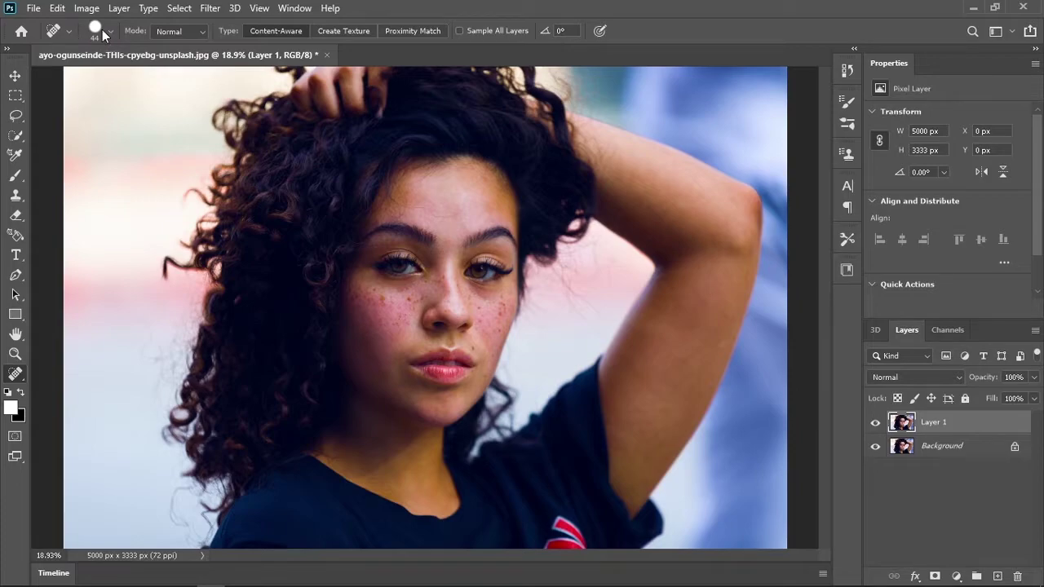
scroll(329, 310, up, 5)
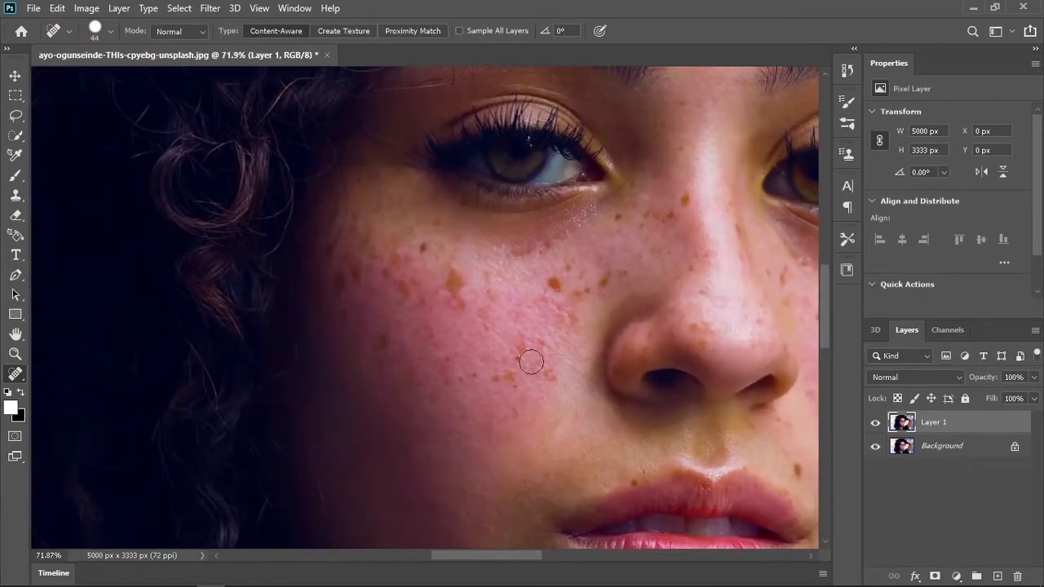
scroll(524, 392, up, 2)
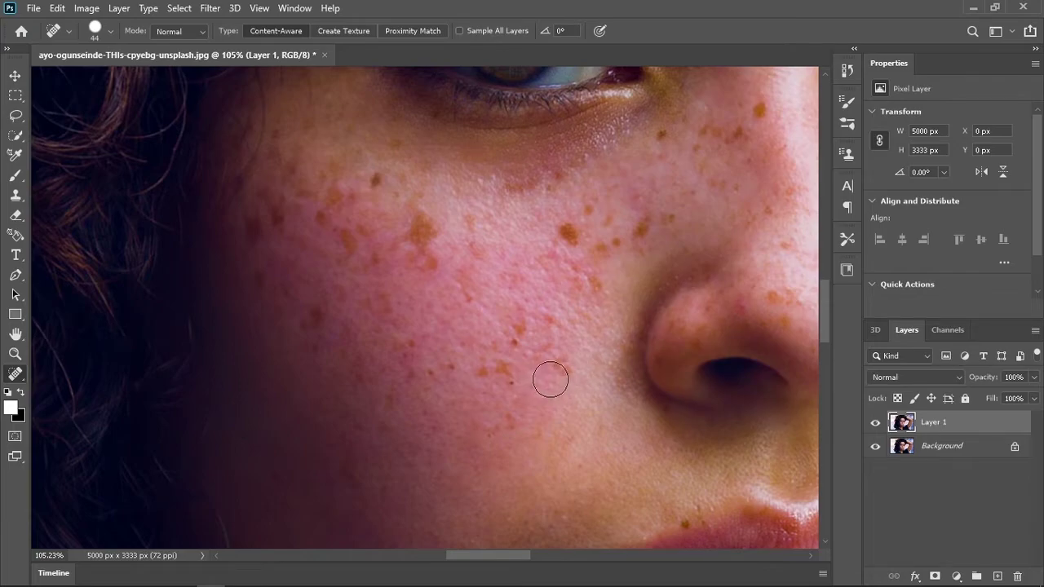
drag(569, 282, 252, 281)
drag(395, 231, 423, 505)
mouse_move(438, 272)
mouse_down()
mouse_move(473, 501)
mouse_move(411, 215)
mouse_move(372, 104)
mouse_up()
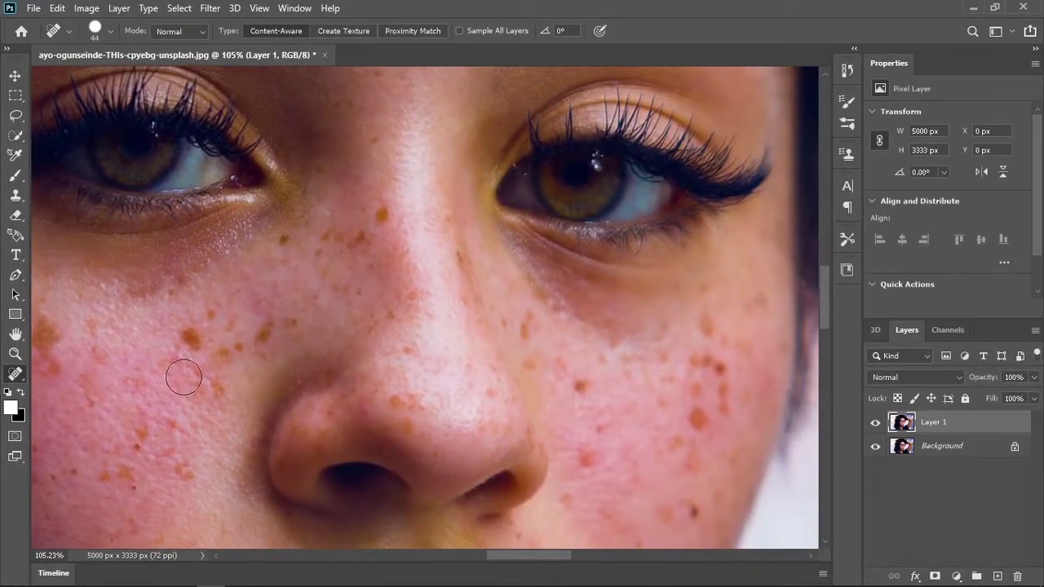
drag(351, 369, 542, 286)
key(ctrl+z)
drag(360, 296, 591, 200)
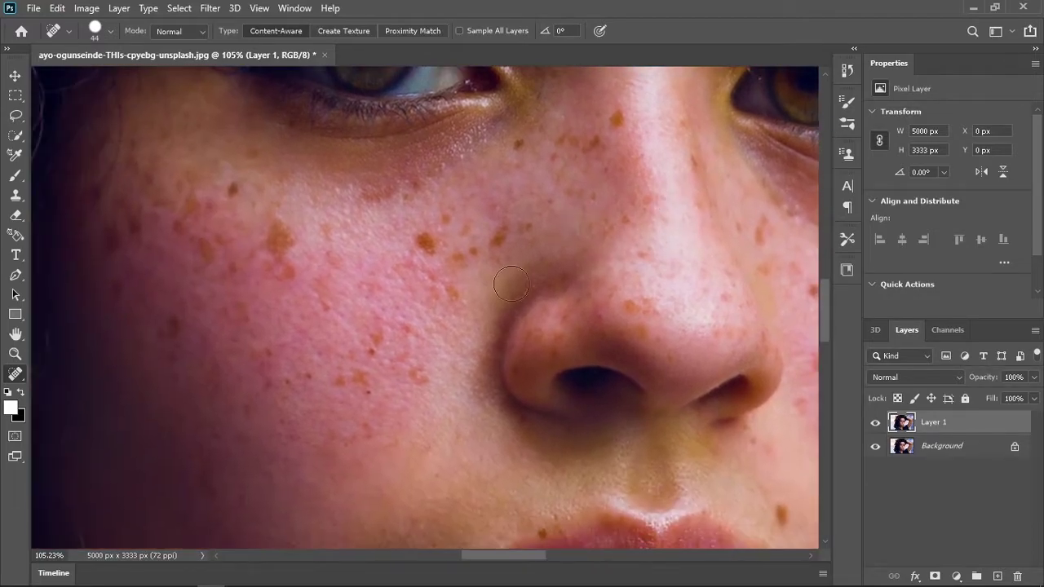
scroll(448, 312, up, 1)
scroll(448, 312, up, 2)
click(413, 226)
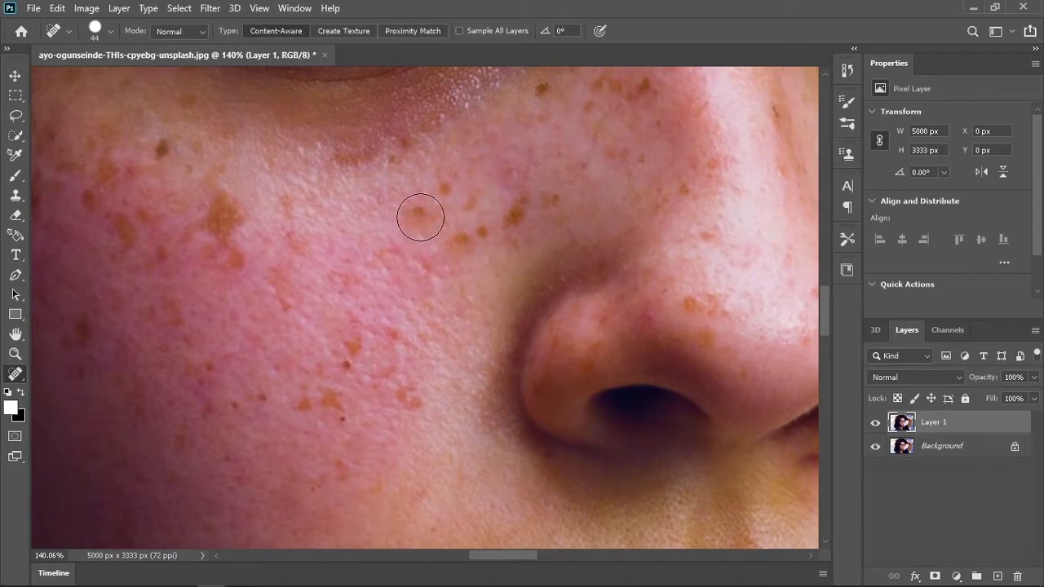
click(456, 195)
drag(521, 214, 536, 213)
click(471, 248)
click(413, 390)
click(394, 384)
click(385, 347)
click(354, 346)
click(321, 411)
click(232, 262)
click(213, 218)
click(177, 132)
click(133, 226)
click(166, 256)
click(208, 378)
click(263, 395)
drag(158, 336, 336, 349)
click(347, 322)
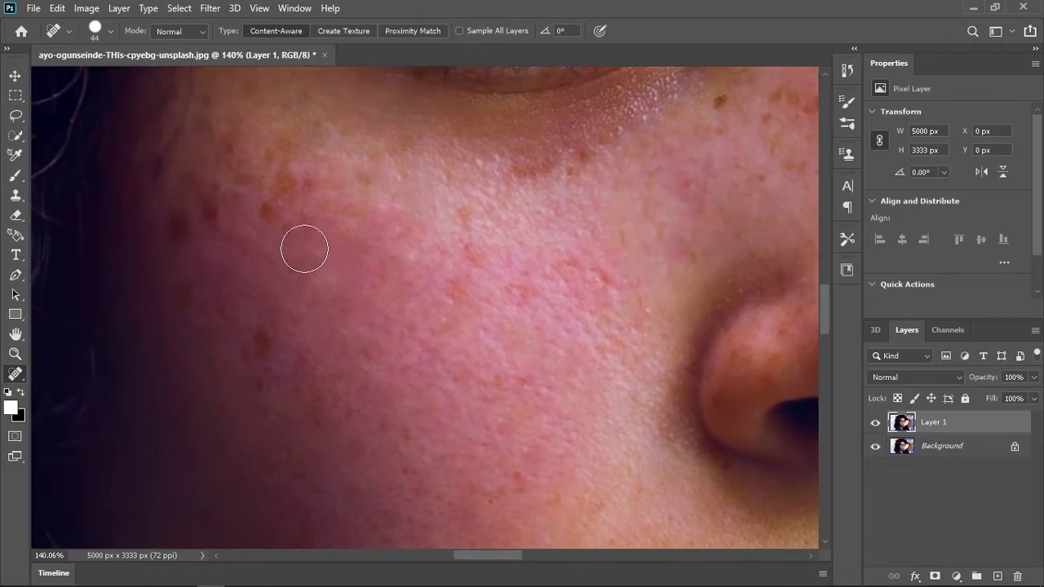
Heal the remaining freckles and blotches on the outer cheek toward the hair.
click(293, 222)
click(273, 200)
click(287, 174)
click(380, 202)
click(492, 303)
click(258, 350)
click(261, 386)
click(237, 240)
click(309, 136)
drag(324, 219, 375, 307)
click(272, 336)
scroll(440, 414, down, 20)
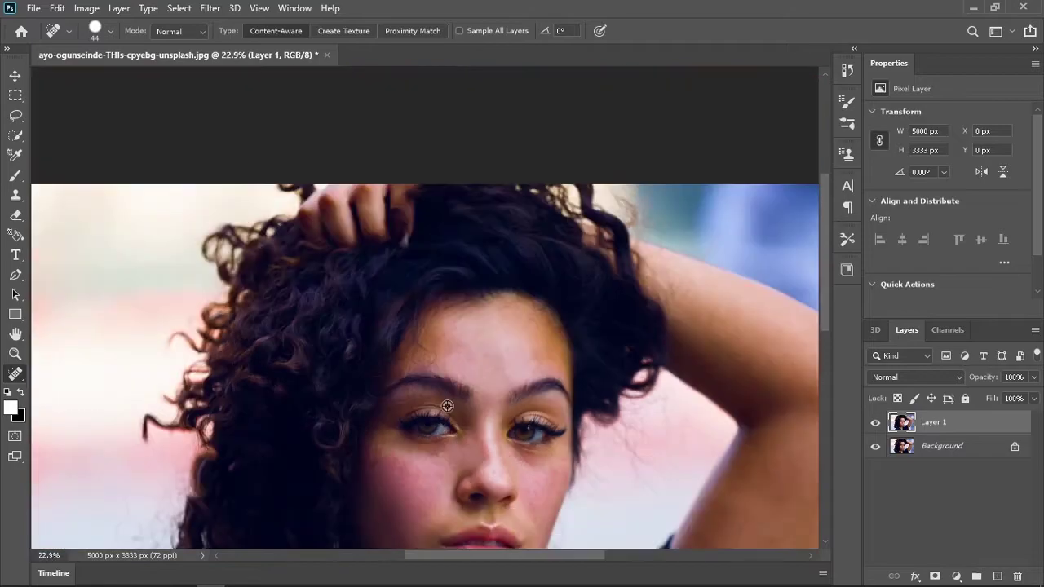
Outline the bright forehead area, about 463 by 418 px, and then the nose, about 144 by 278 px, with freehand Lasso selections.
scroll(432, 310, up, 3)
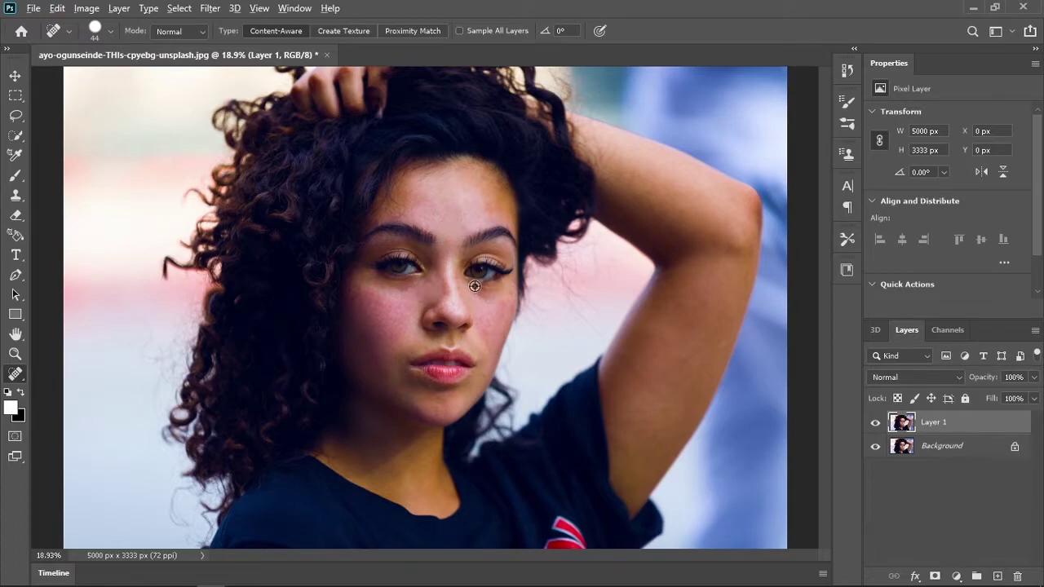
scroll(472, 286, up, 3)
mouse_move(366, 365)
mouse_down()
mouse_move(380, 198)
mouse_move(459, 289)
mouse_move(459, 327)
mouse_up()
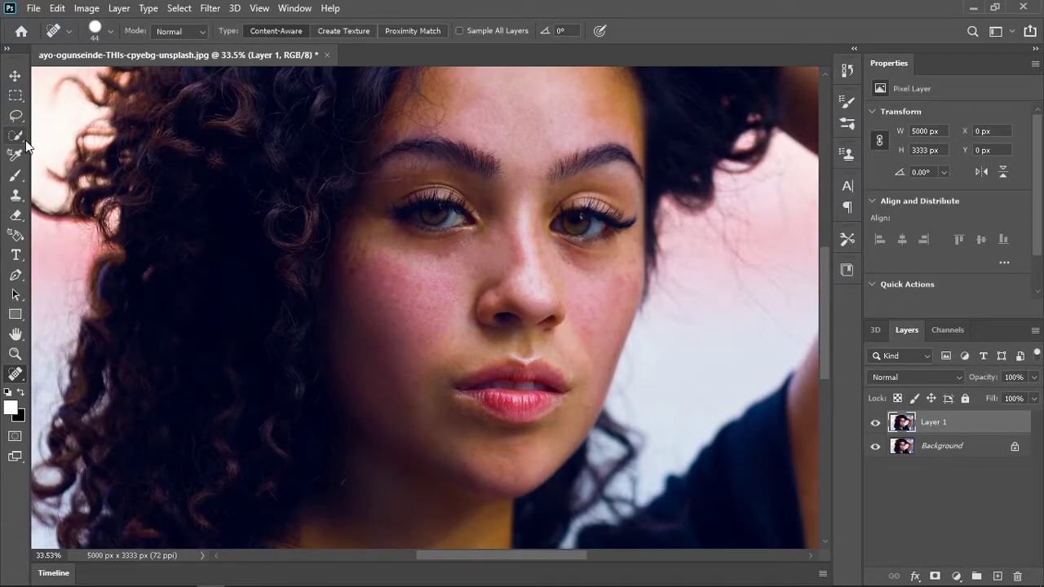
click(16, 115)
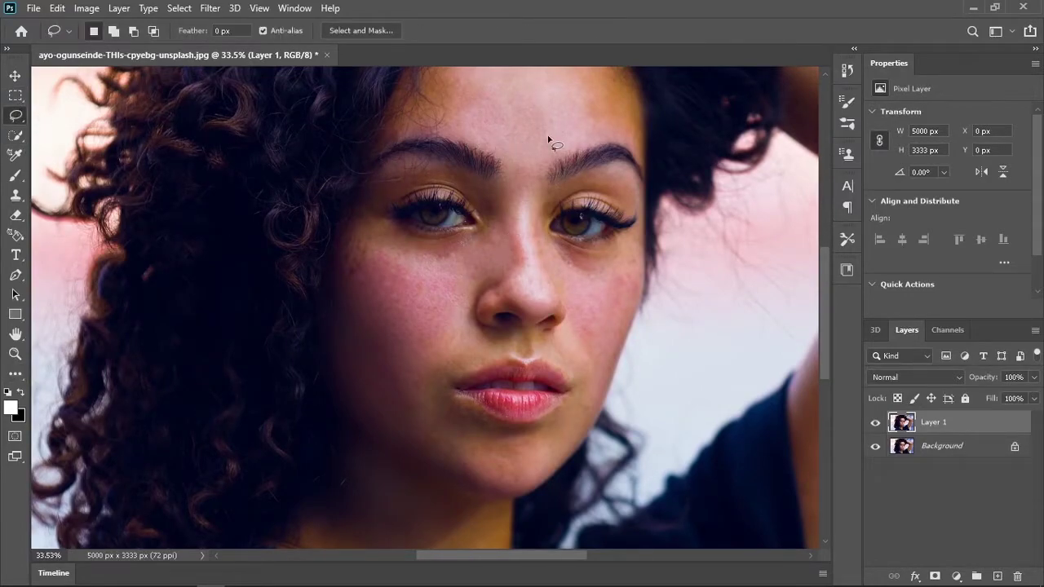
drag(541, 140, 567, 304)
mouse_move(493, 234)
mouse_down()
mouse_move(487, 282)
mouse_move(507, 317)
mouse_move(542, 325)
mouse_move(586, 315)
mouse_move(604, 278)
mouse_move(545, 224)
mouse_move(496, 237)
mouse_up()
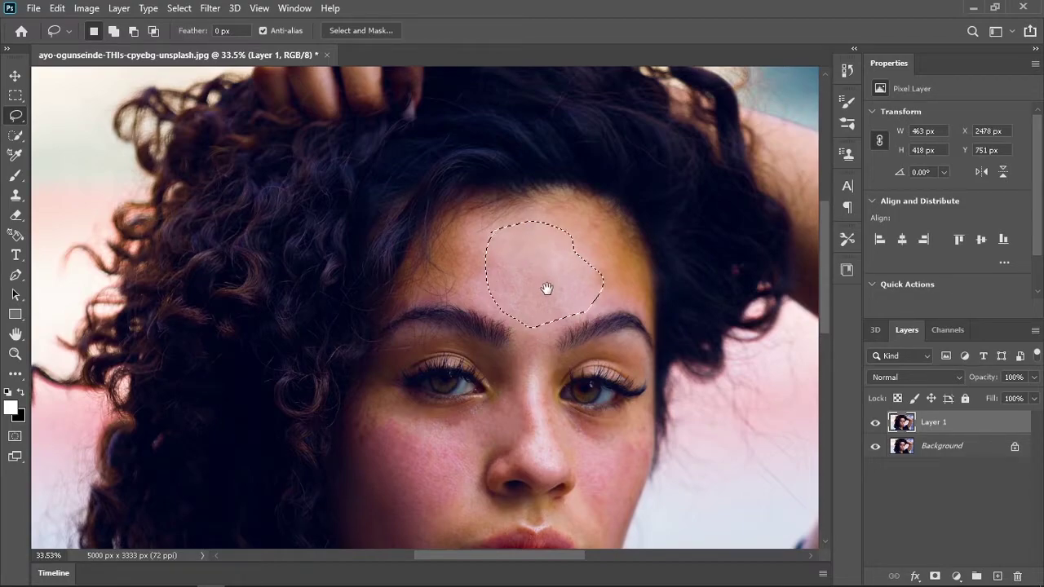
drag(547, 280, 555, 183)
mouse_move(409, 311)
mouse_down()
mouse_move(510, 317)
mouse_move(502, 380)
mouse_move(455, 379)
mouse_move(409, 312)
mouse_up()
mouse_move(547, 284)
mouse_down()
mouse_move(542, 322)
mouse_move(560, 352)
mouse_move(572, 350)
mouse_move(564, 304)
mouse_move(546, 282)
mouse_up()
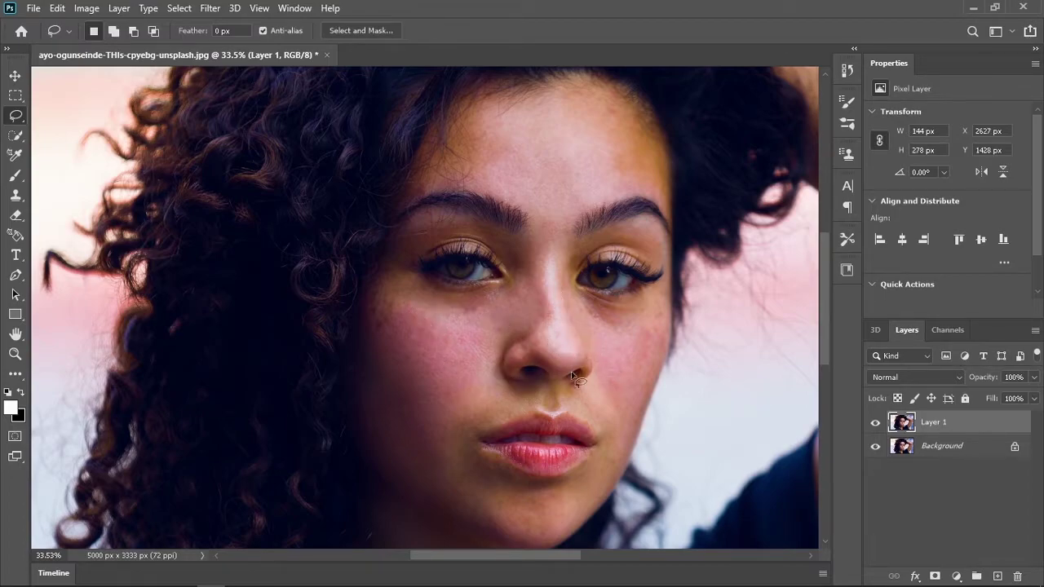
Lasso the cheek beside the nose, about 264 by 325 px, then replace it with the shadowed outer cheek, about 216 by 481 px.
mouse_move(610, 339)
mouse_down()
mouse_move(626, 416)
mouse_move(663, 368)
mouse_move(627, 336)
mouse_move(599, 337)
mouse_up()
drag(536, 397, 542, 248)
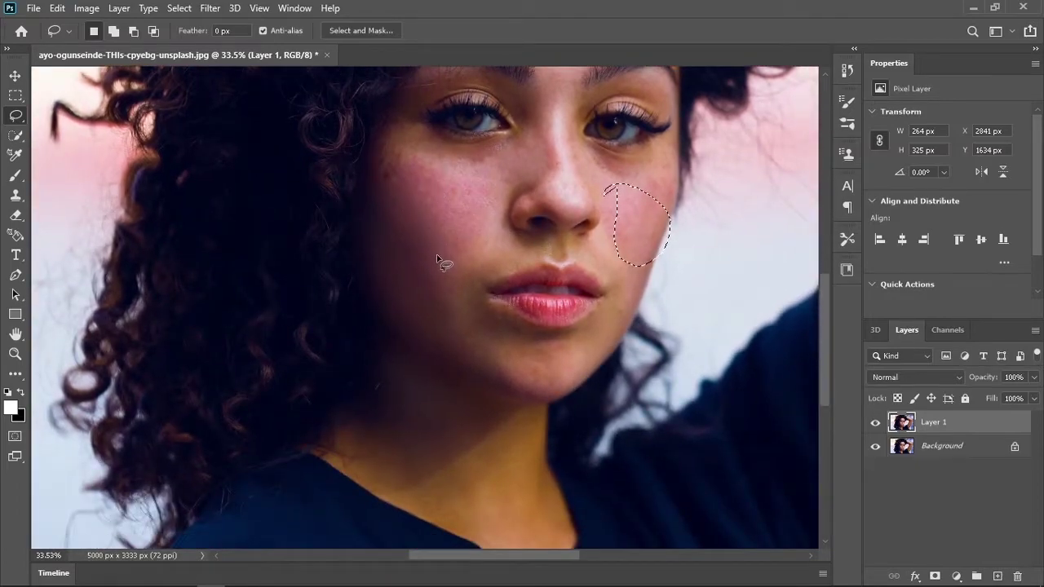
key(ctrl+d)
mouse_move(432, 209)
mouse_down()
mouse_move(416, 253)
mouse_move(462, 325)
mouse_move(454, 318)
mouse_up()
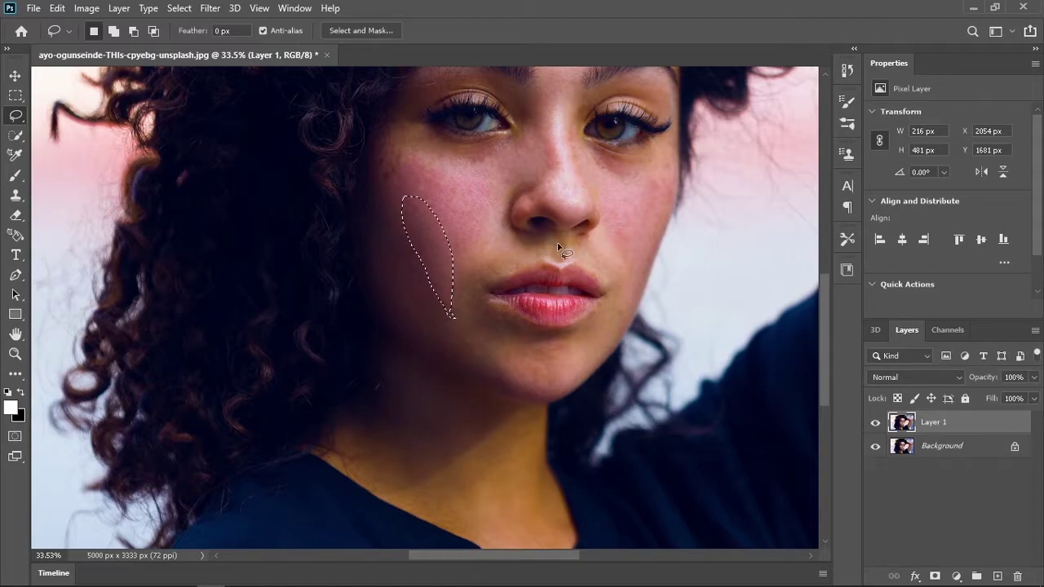
scroll(546, 212, up, 3)
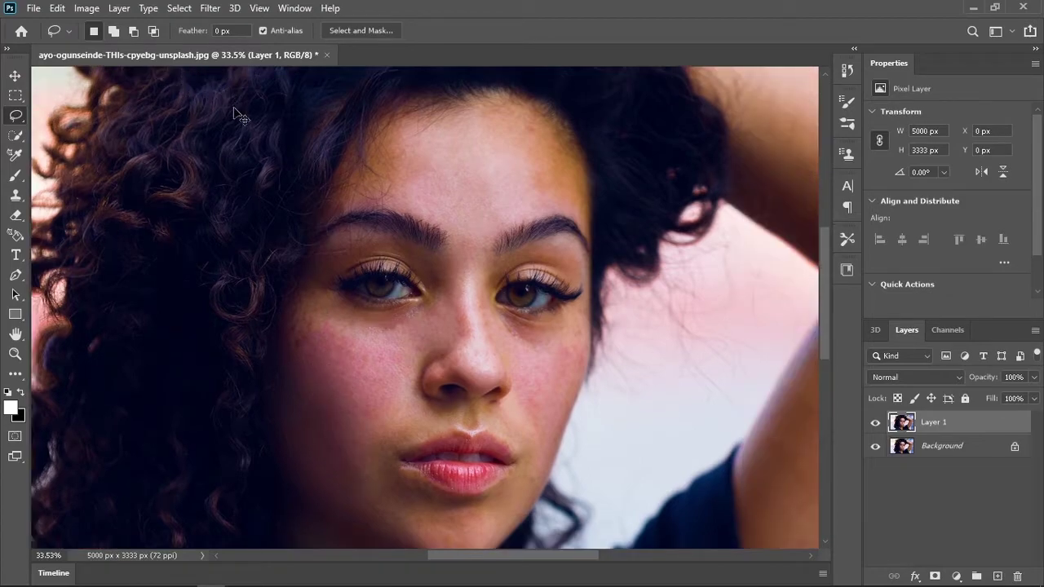
In the Camera Raw Filter, warm the temperature and set tint +8, contrast -6, highlights +21, shadows -19, whites +16, blacks -7 and texture +47.
key(ctrl+shift+a)
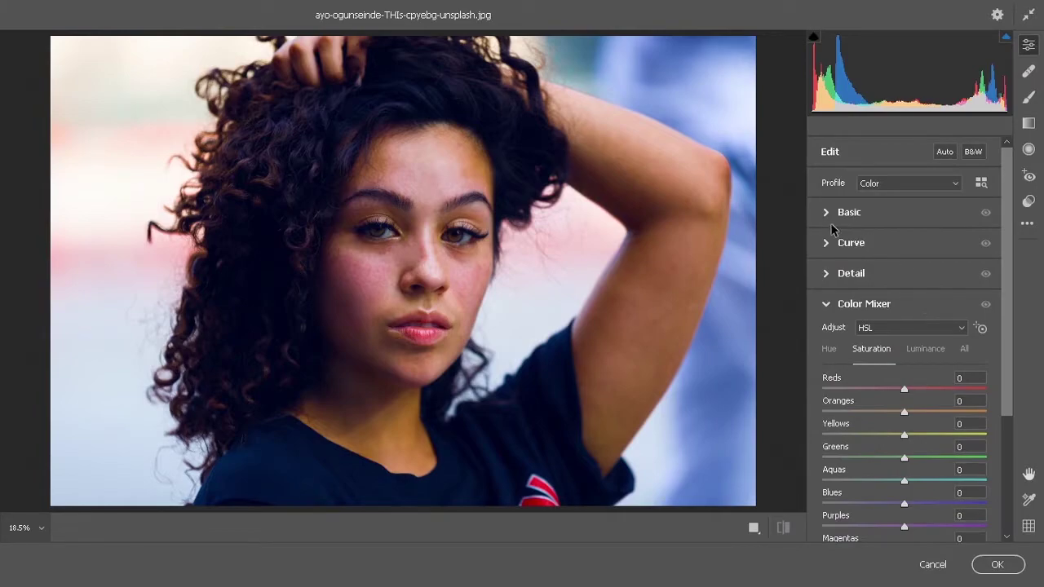
click(833, 225)
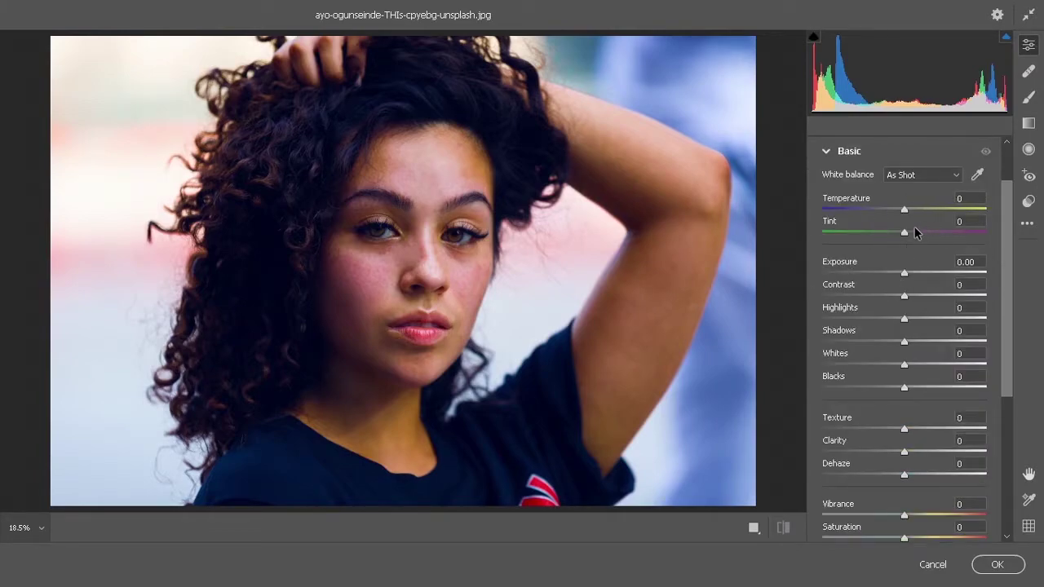
drag(905, 210, 921, 247)
scroll(915, 265, down, 2)
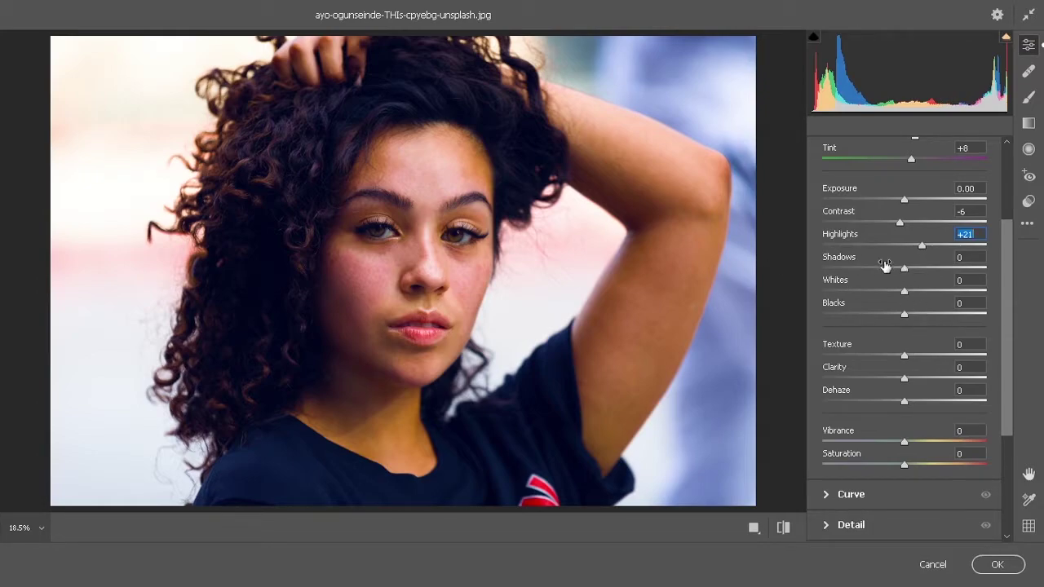
drag(903, 270, 956, 292)
scroll(904, 326, down, 3)
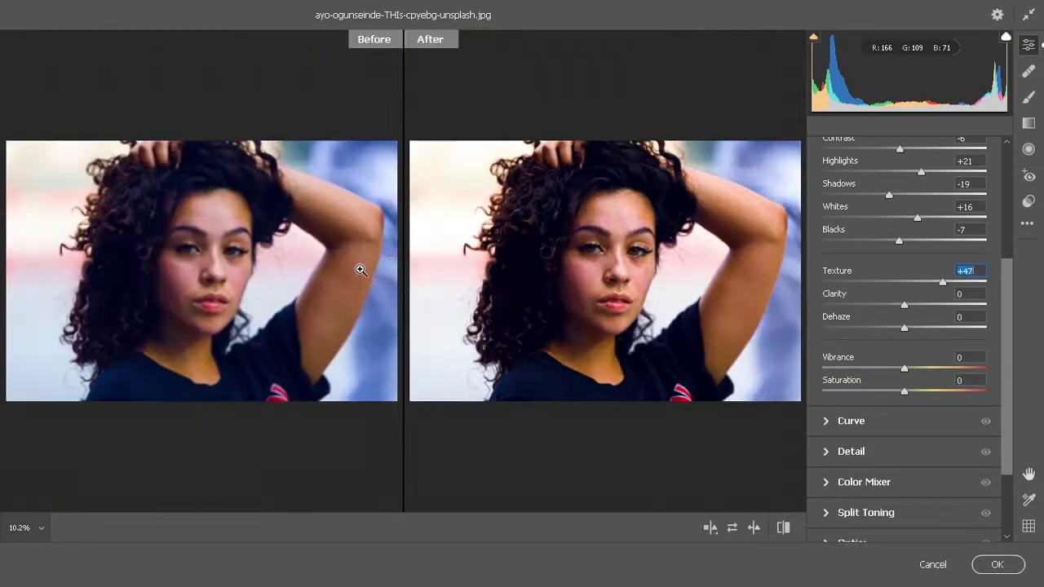
Compare the before and after versions close up around the eye, cheek and nose, and return to the single view.
key(q)
click(584, 238)
drag(669, 394, 645, 235)
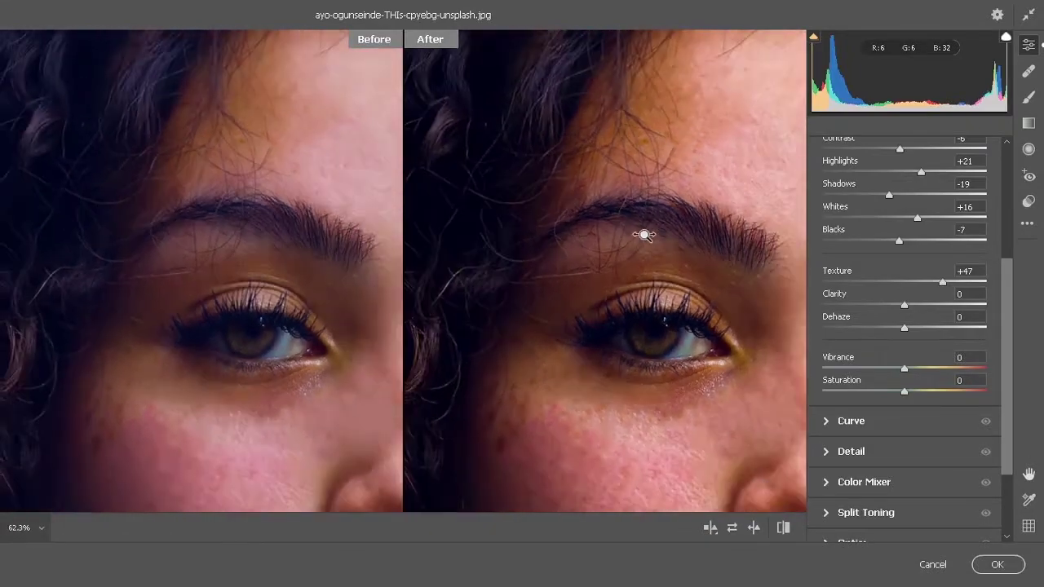
drag(663, 351, 581, 206)
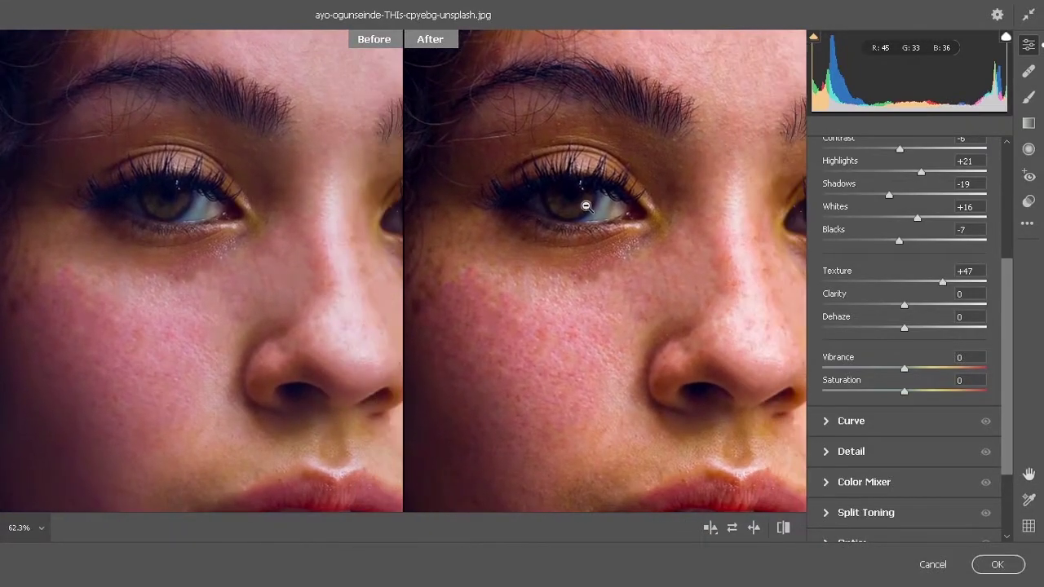
click(625, 265)
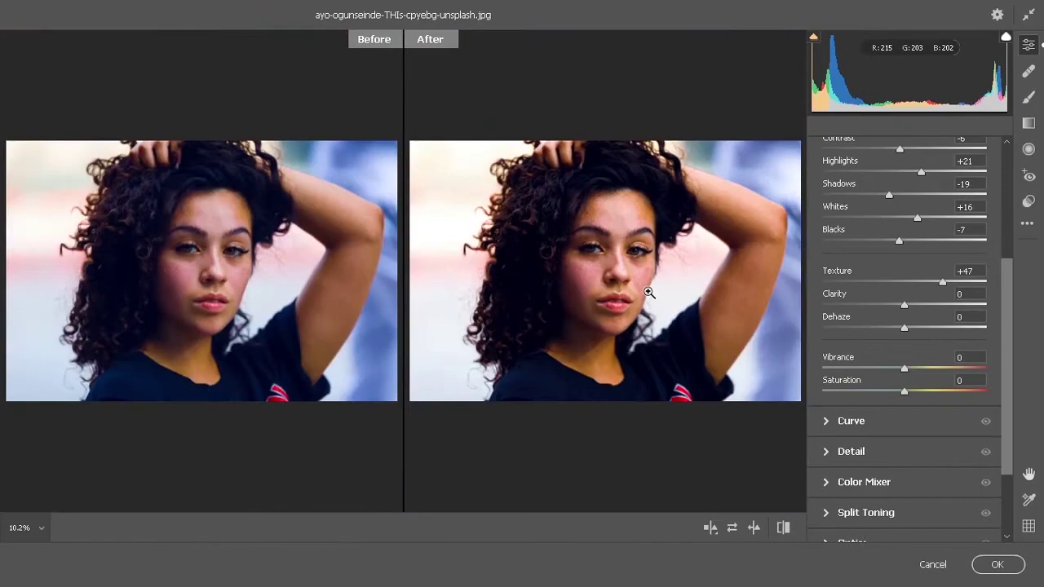
key(q)
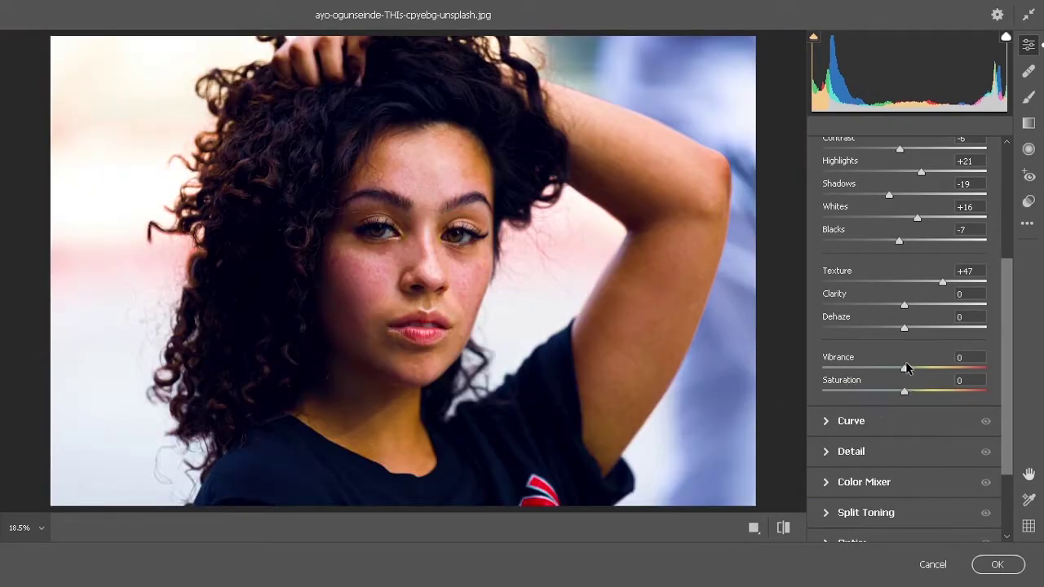
Set the photo's clarity to +4 and its sharpening to 53.
drag(906, 304, 909, 309)
scroll(904, 475, down, 3)
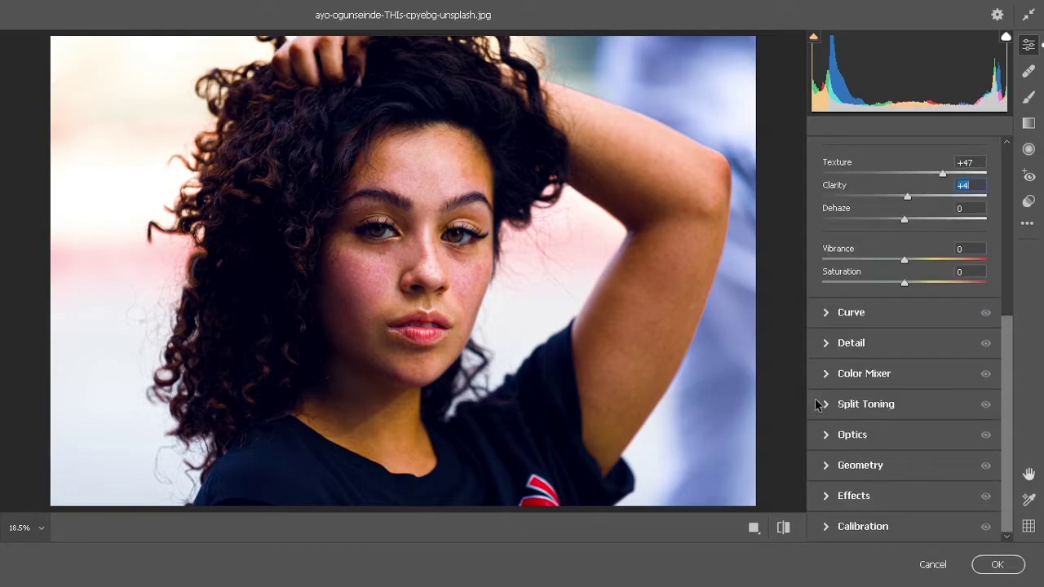
click(826, 343)
drag(833, 312, 871, 319)
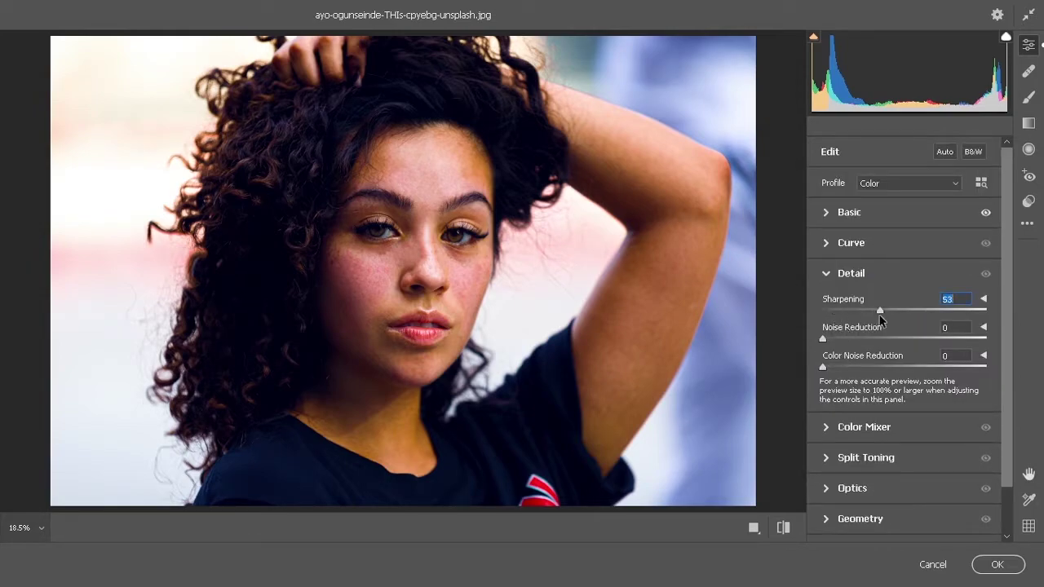
scroll(827, 501, down, 2)
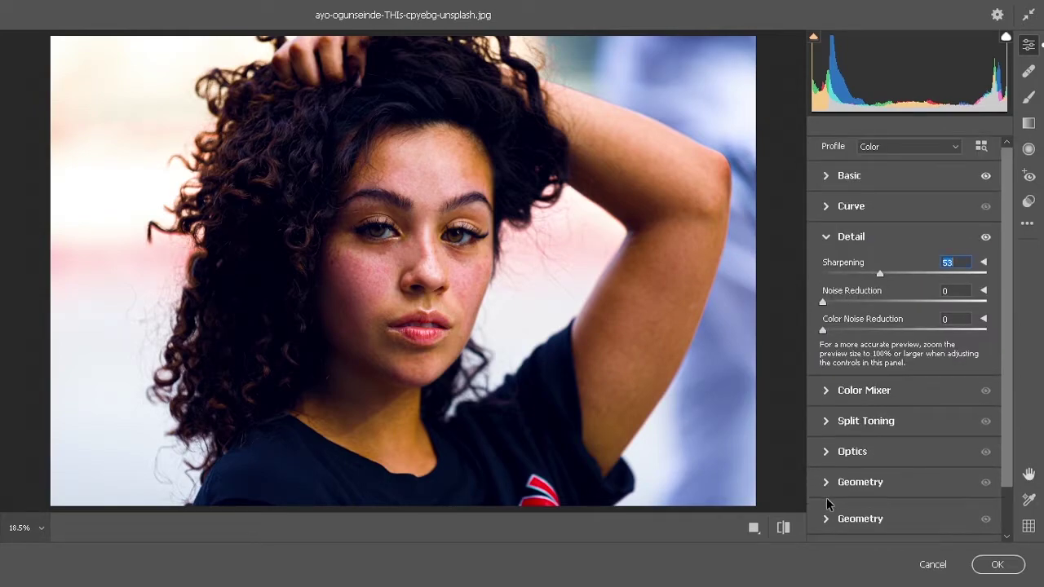
In the Color Mixer, set the saturation of oranges to -12 and of yellows to -11.
click(828, 377)
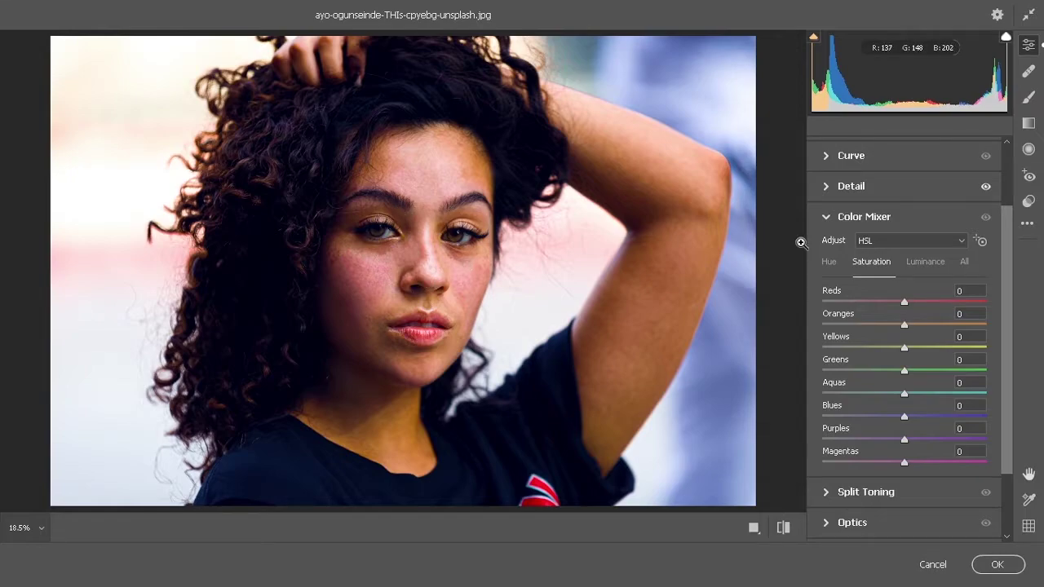
click(832, 260)
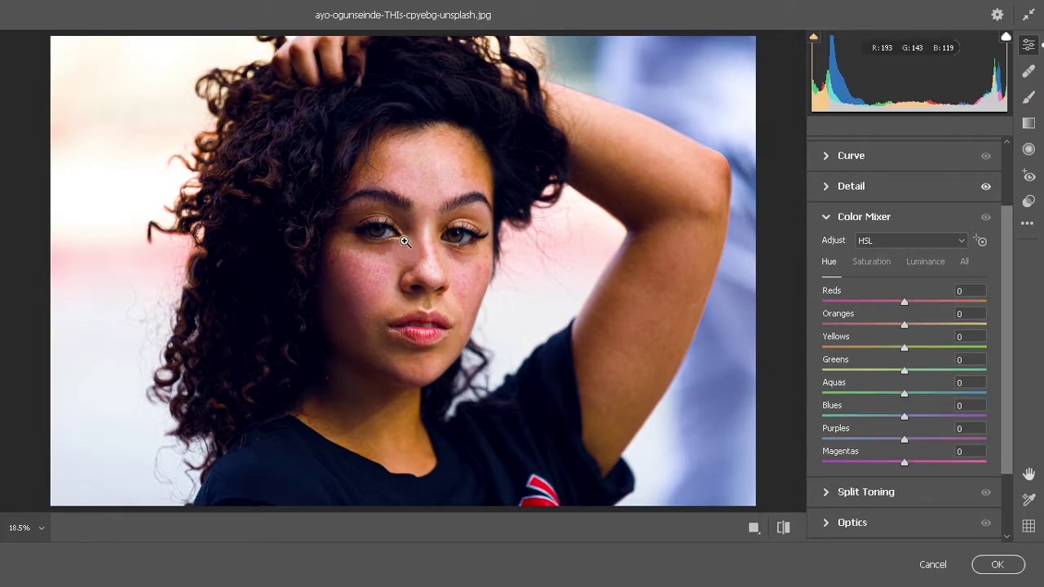
click(866, 263)
scroll(881, 329, down, 1)
scroll(881, 329, up, 1)
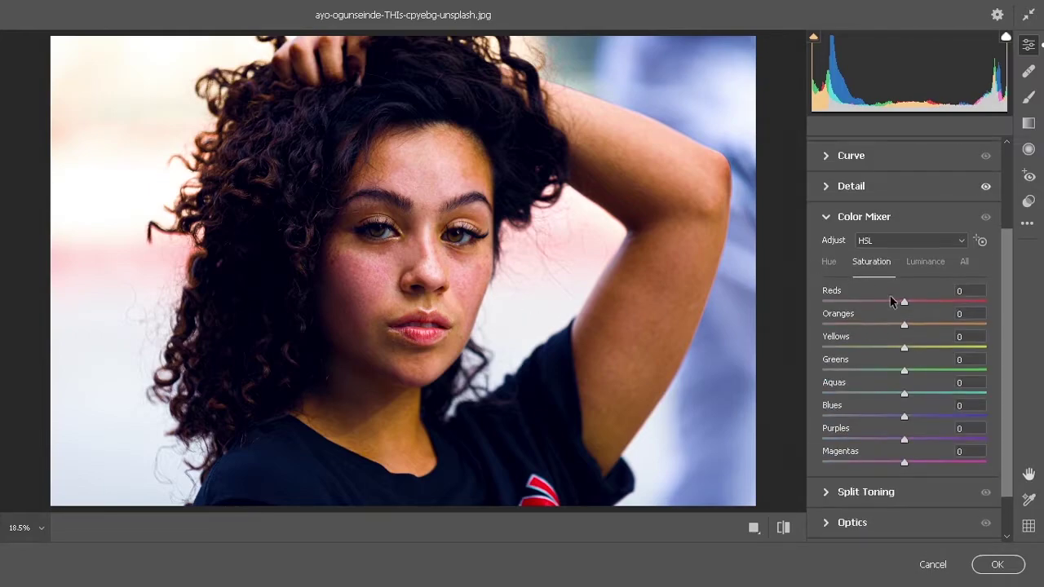
drag(904, 329, 894, 350)
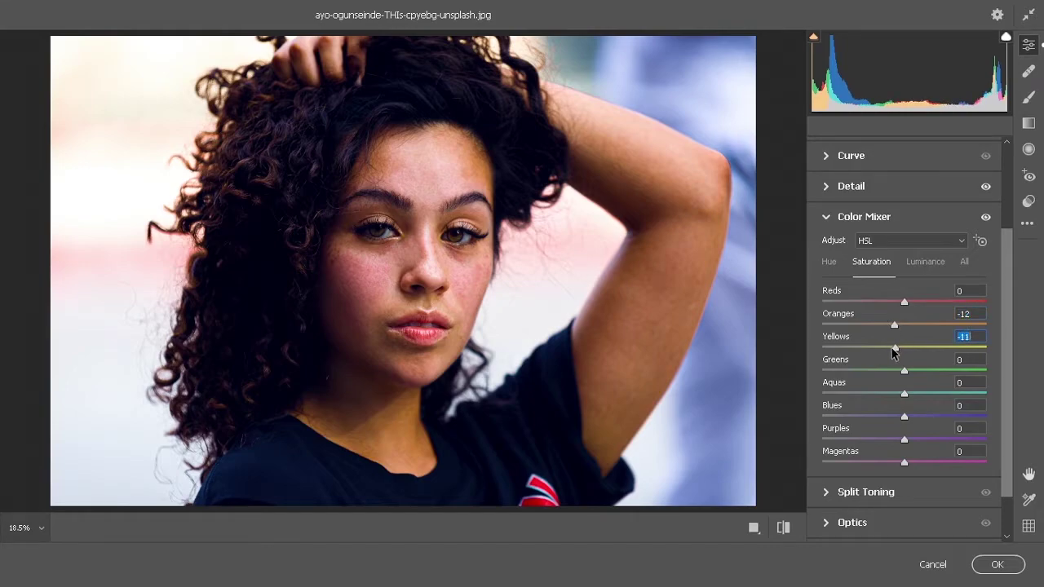
In the Color Mixer, set the luminance of oranges to +12 and of yellows to +20.
click(915, 261)
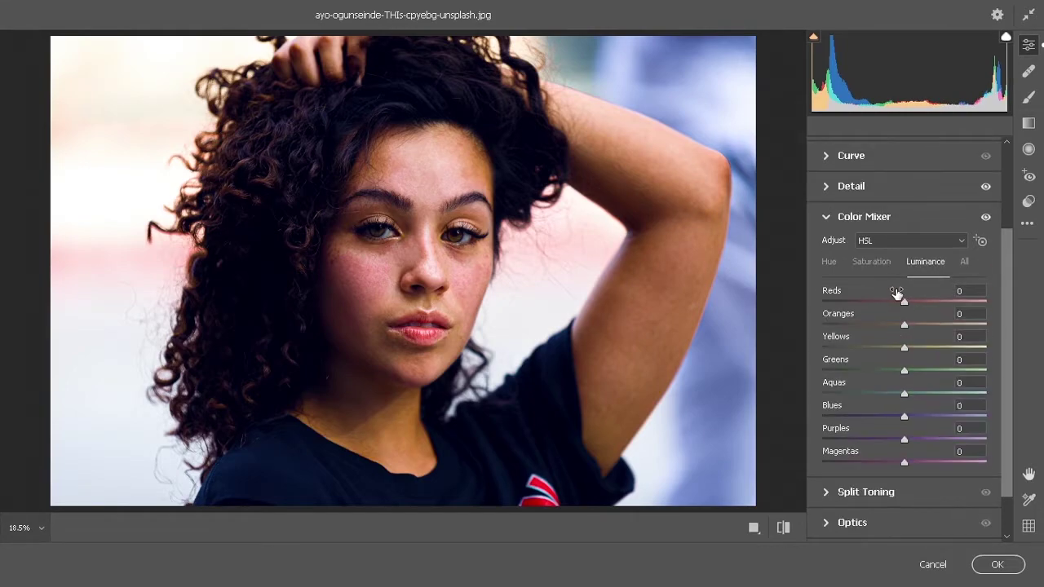
drag(904, 327, 913, 327)
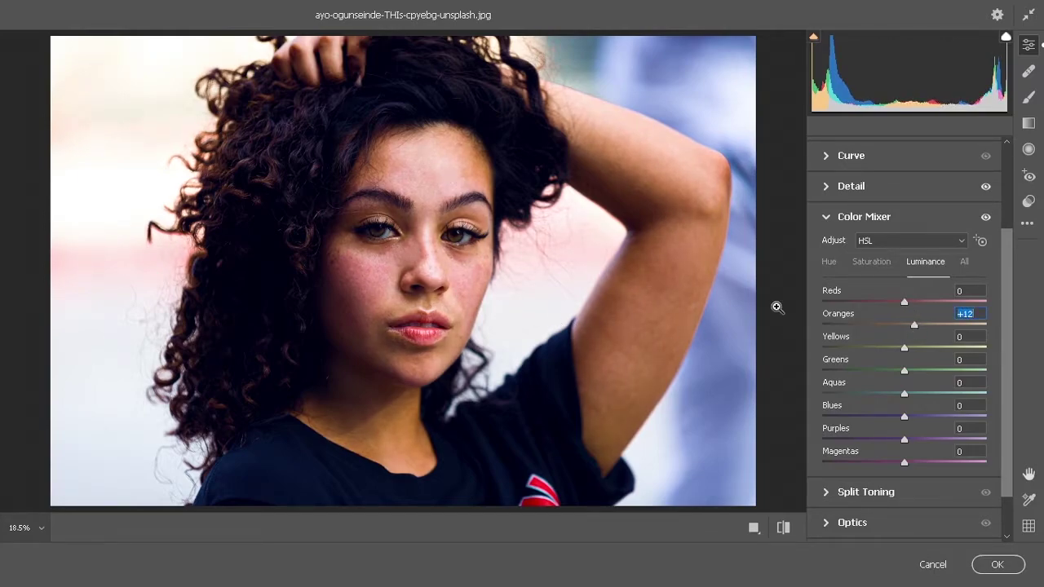
drag(904, 350, 924, 351)
Add a vignette of -35 to the photo with midpoint 38 and roundness +35.
scroll(871, 425, down, 2)
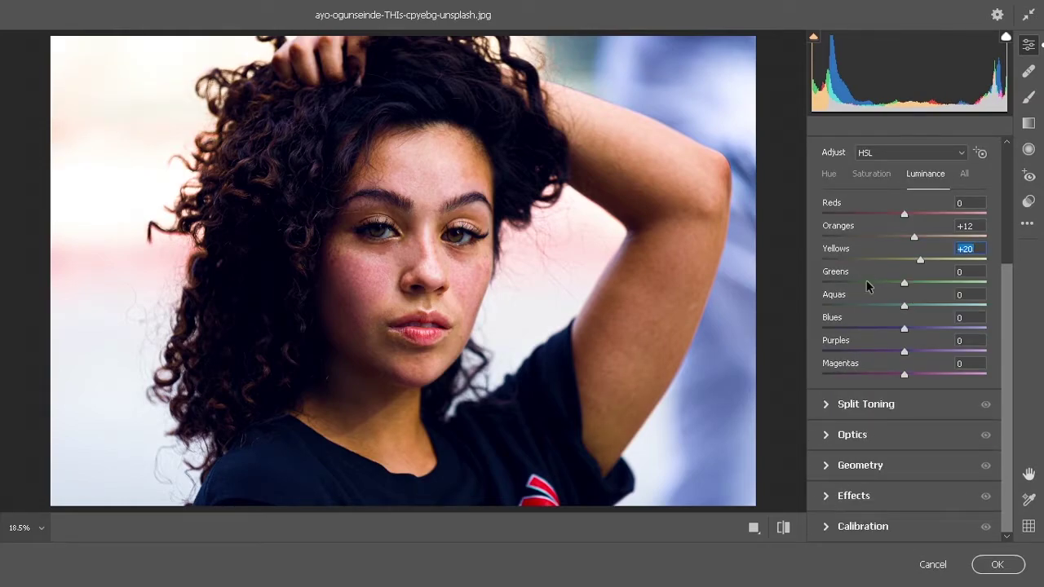
click(832, 495)
drag(904, 369, 875, 373)
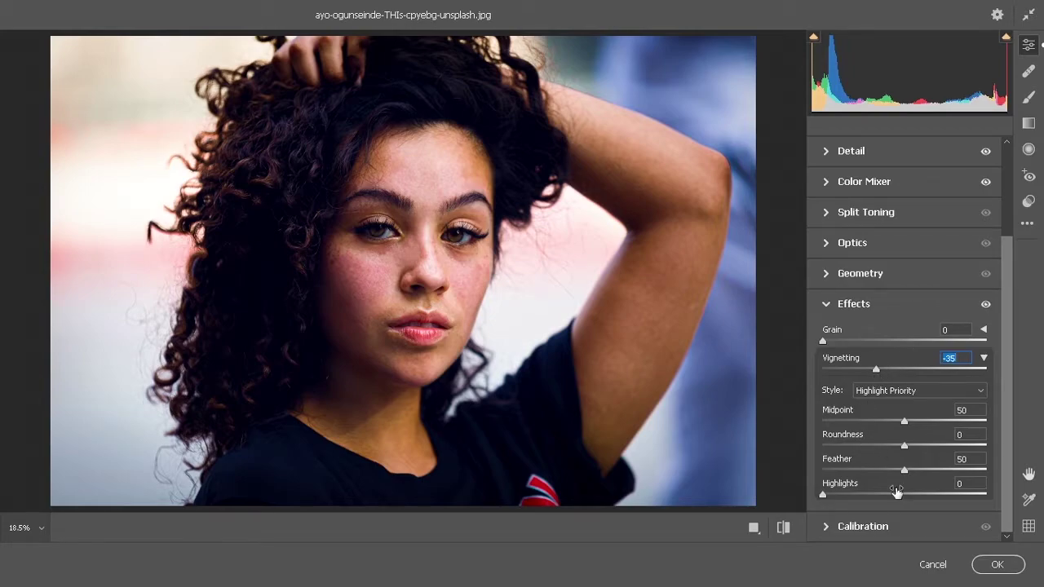
drag(904, 421, 933, 445)
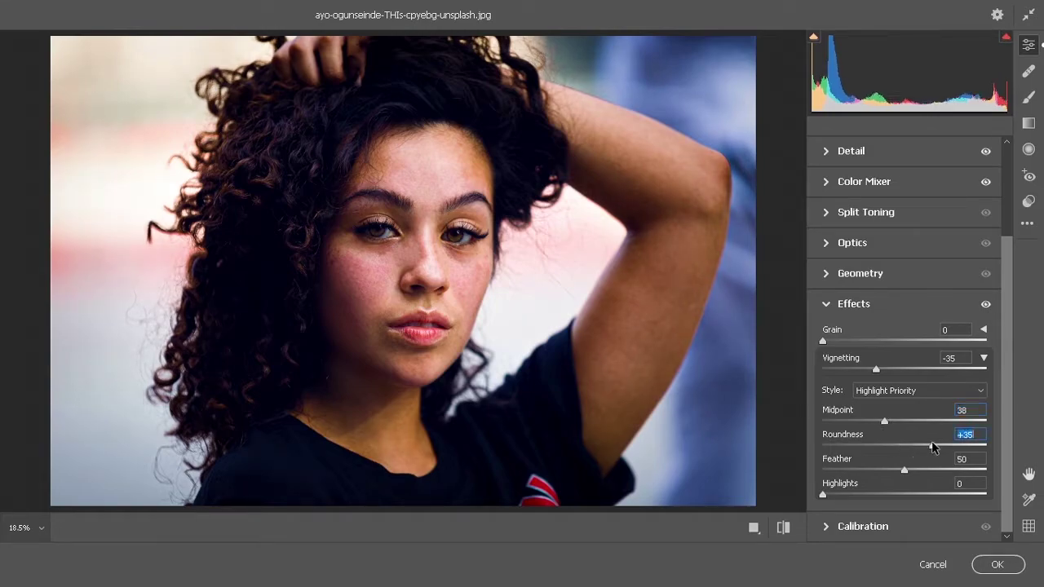
Set the Blue Primary saturation to +53 in Calibration and the Color Mixer's oranges saturation to -16.
click(833, 530)
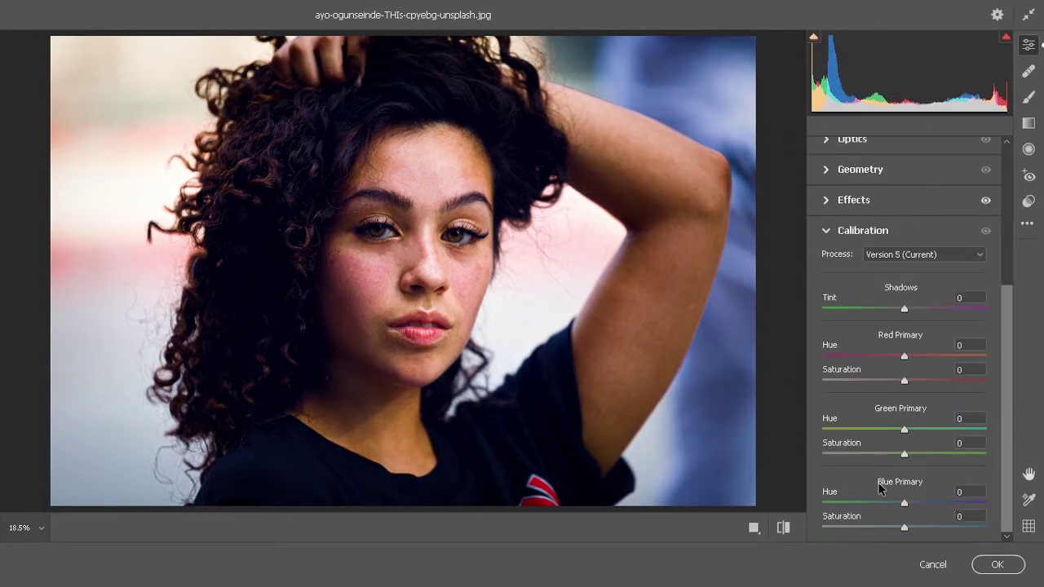
drag(905, 528, 950, 527)
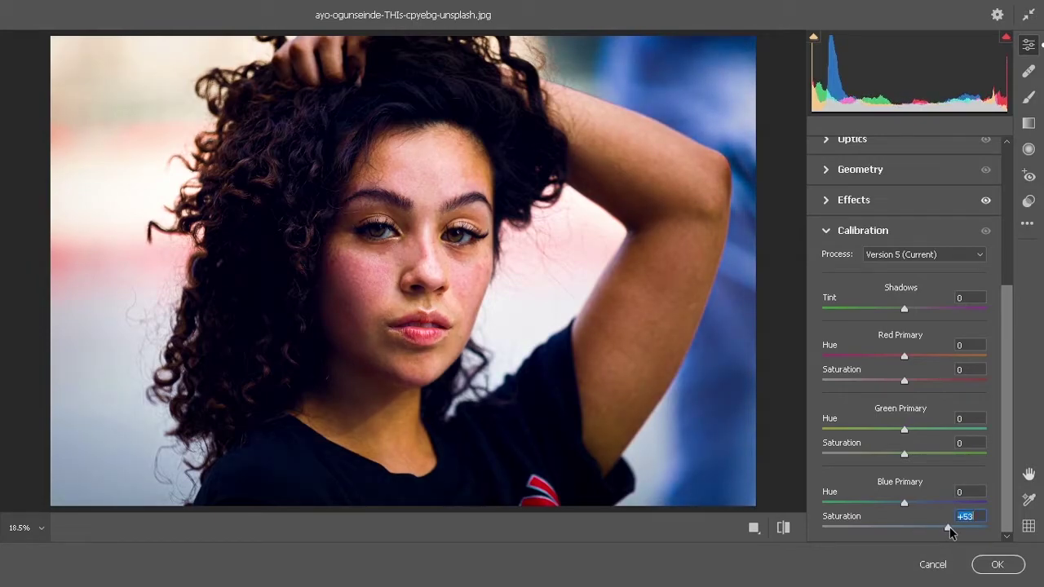
scroll(914, 297, up, 5)
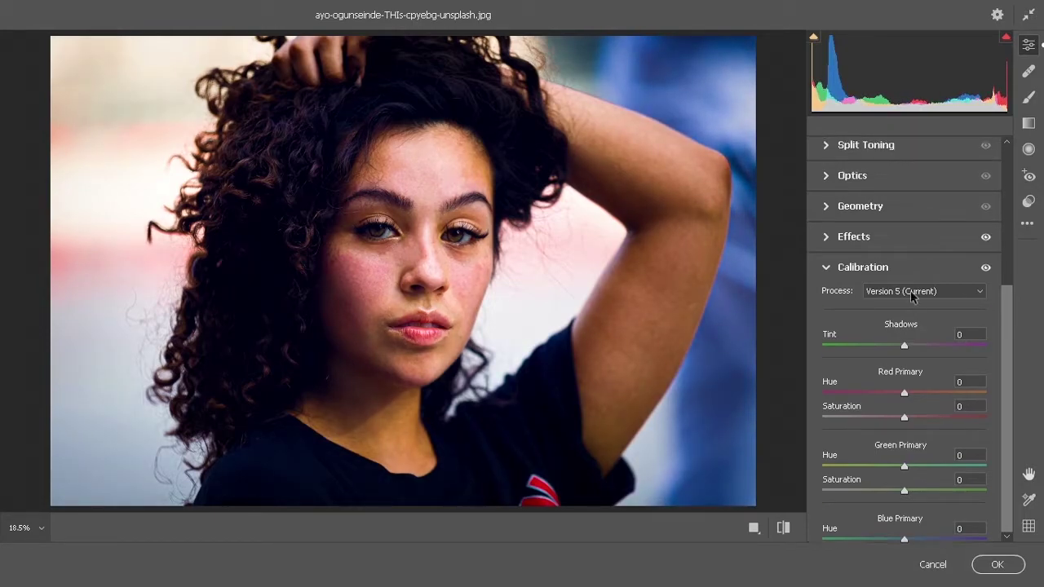
click(826, 263)
click(870, 272)
drag(894, 328, 889, 329)
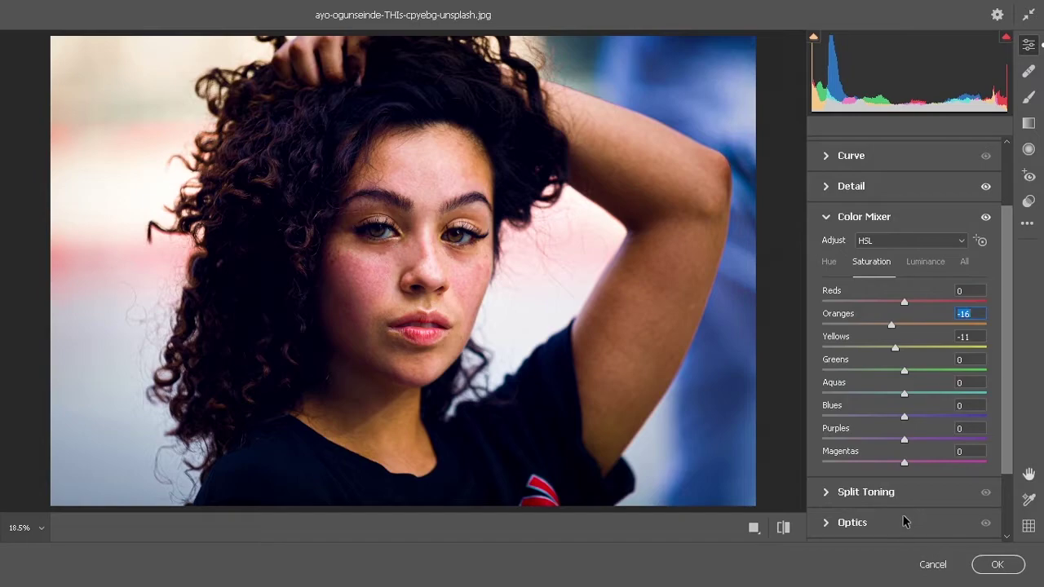
Compare the before and after versions side by side, apply the Camera Raw adjustments and check the result on the whole portrait.
key(q)
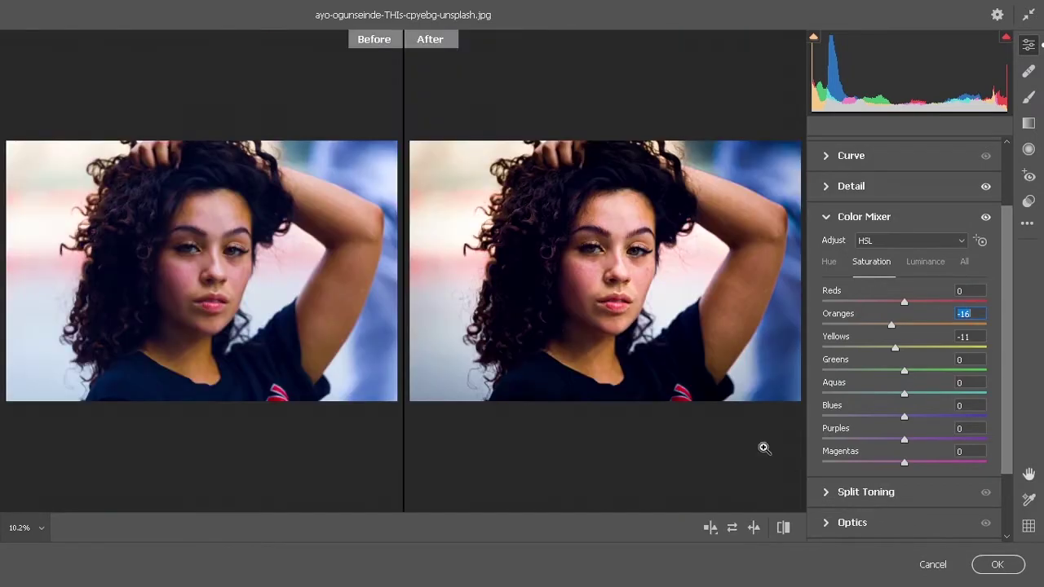
click(997, 565)
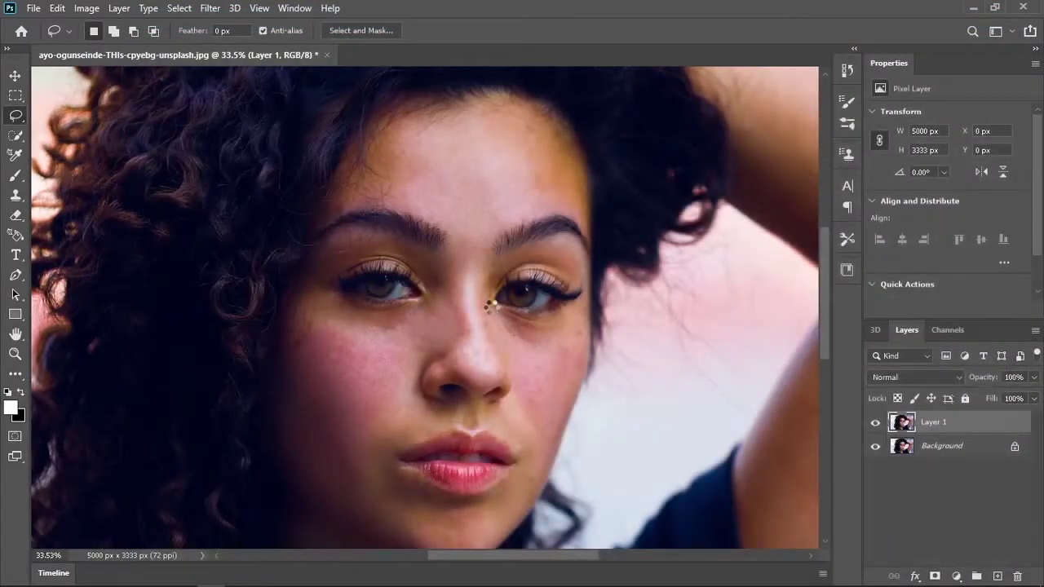
scroll(441, 314, down, 2)
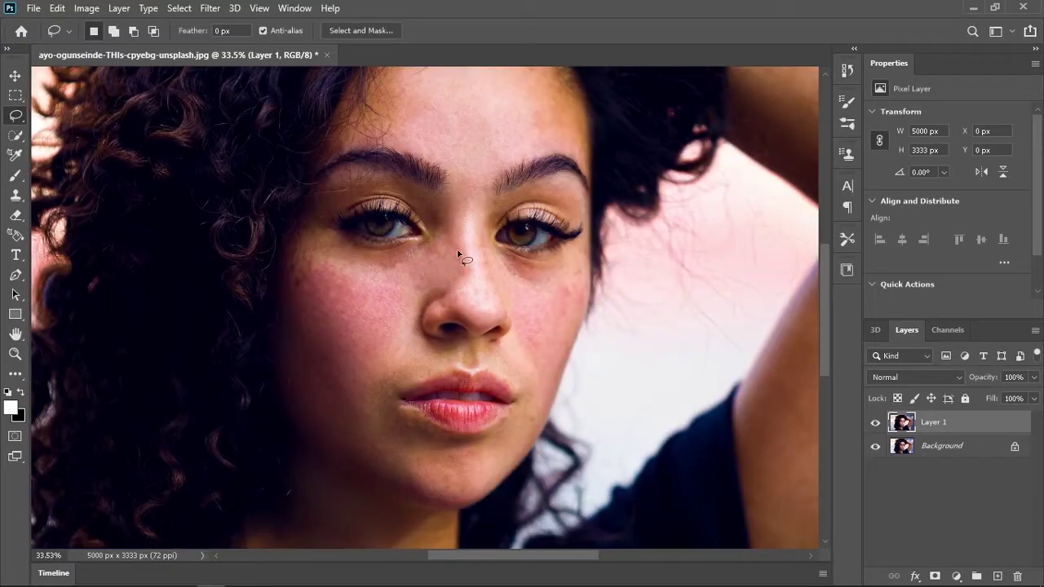
scroll(457, 252, down, 7)
scroll(455, 255, up, 2)
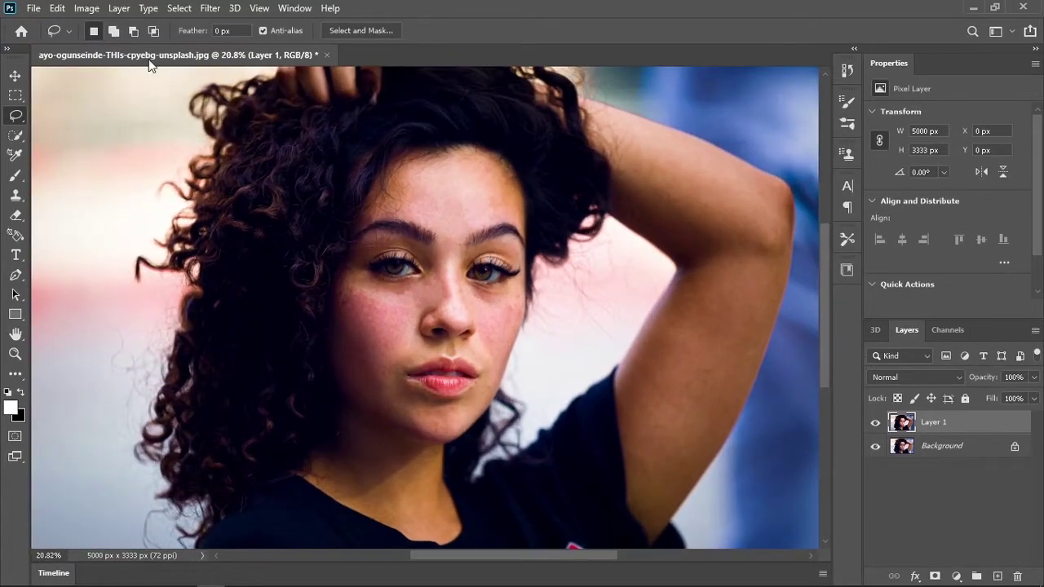
Open Layer 1 in the SkinFiner 2.0 filter plug-in.
click(210, 9)
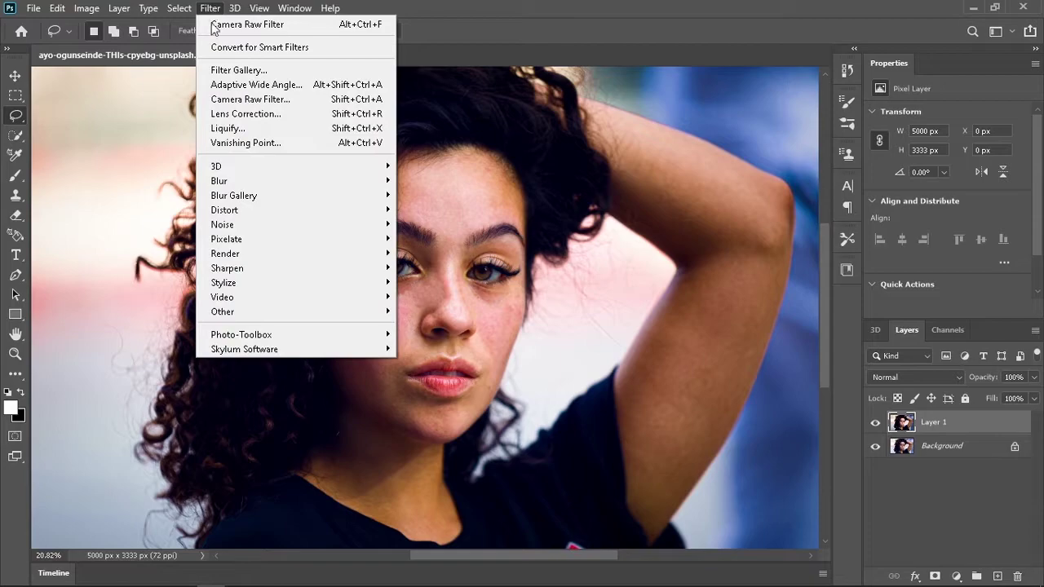
mouse_move(318, 331)
click(399, 335)
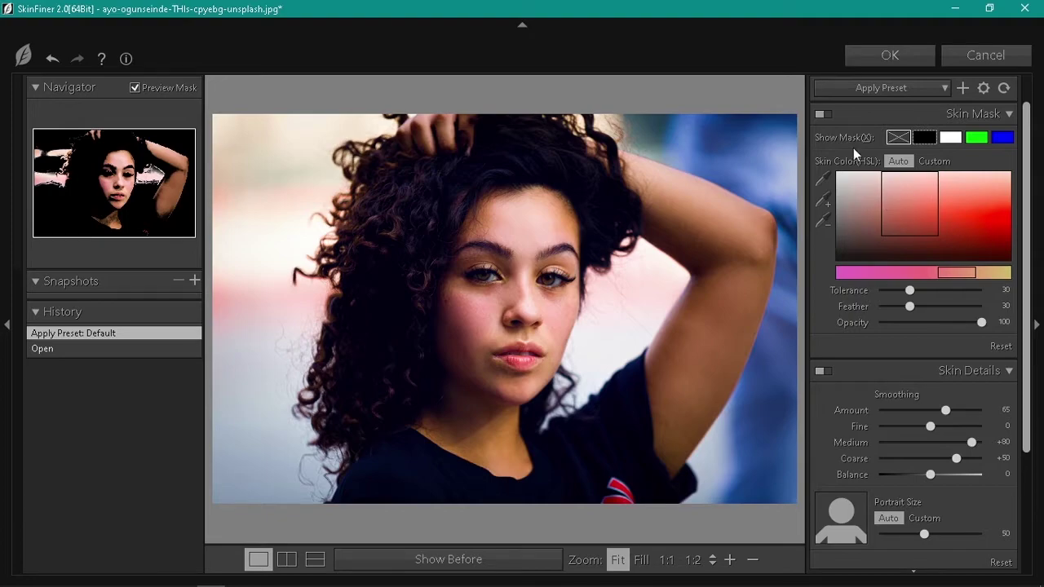
Refine the skin mask over a black preview with a custom skin color shifted slightly toward gray, tolerance 46 and feather 49, and hide the preview.
click(923, 138)
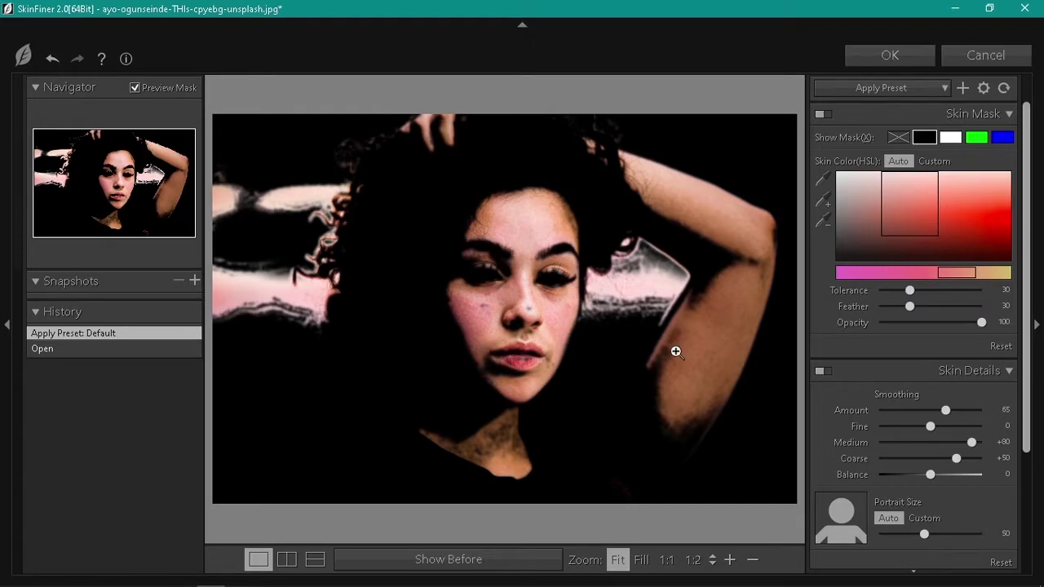
mouse_move(897, 197)
mouse_down()
mouse_move(907, 200)
mouse_move(887, 203)
mouse_up()
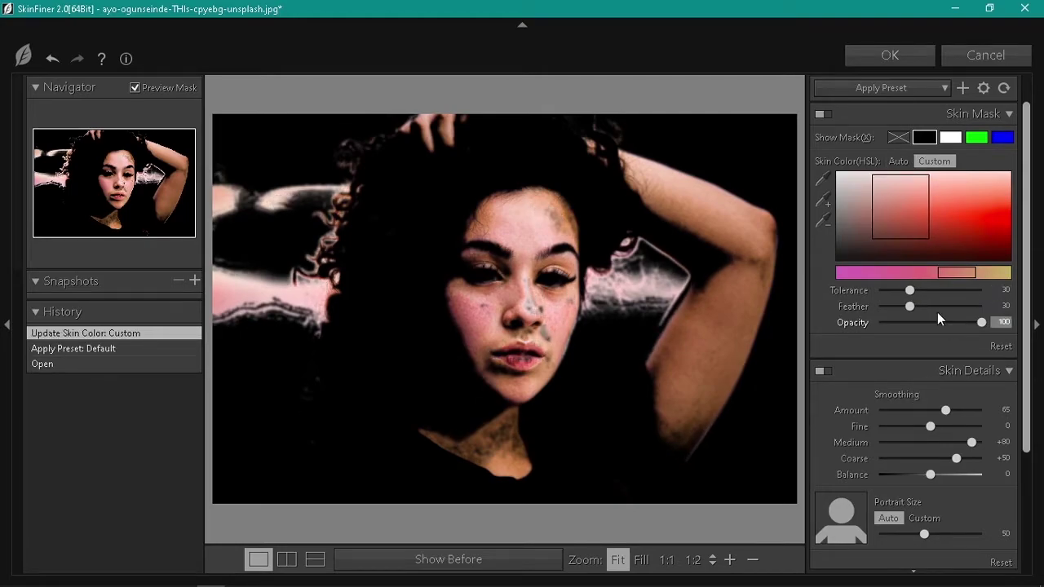
drag(912, 291, 931, 304)
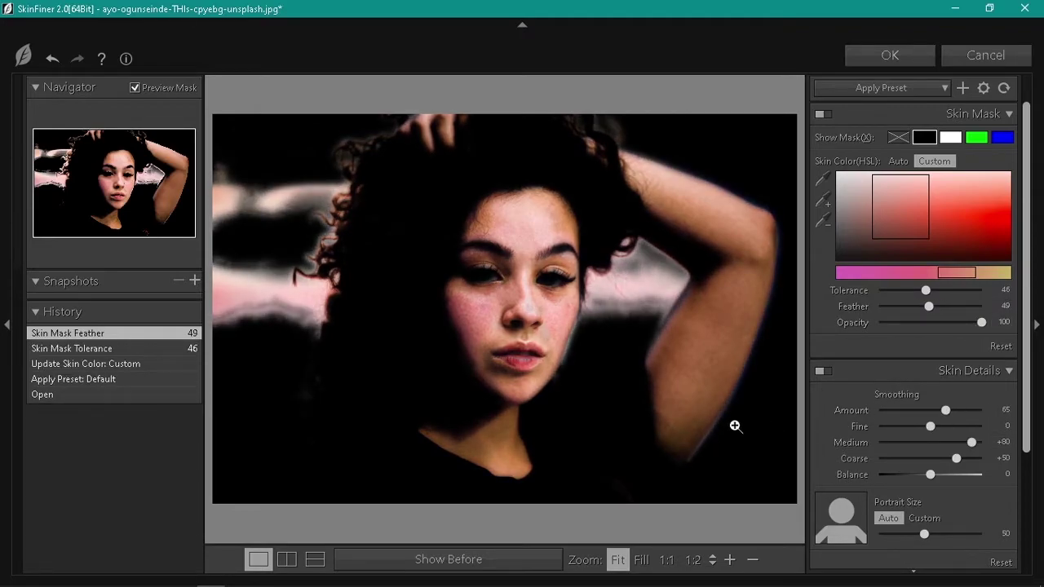
click(898, 137)
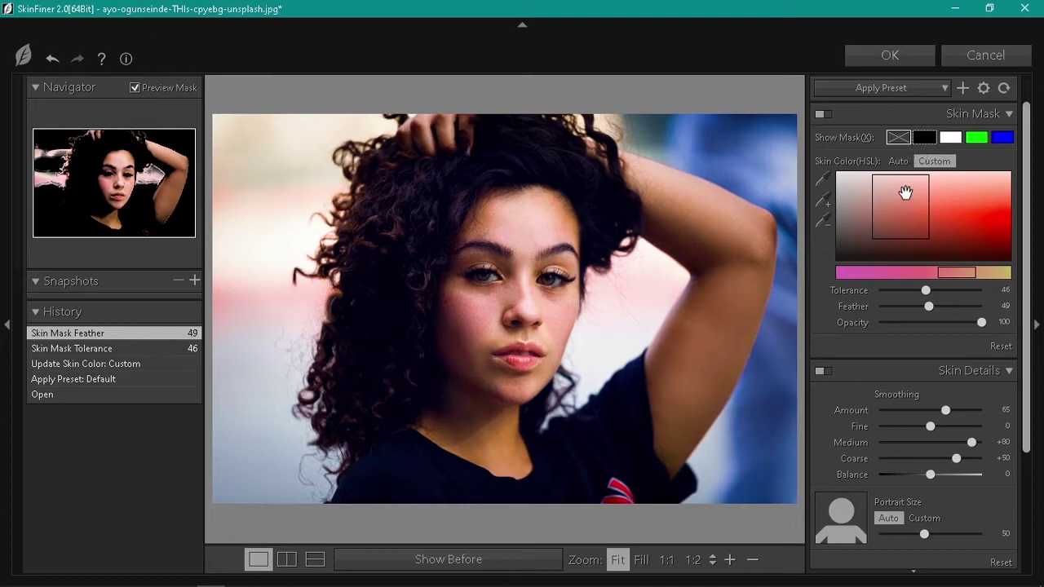
Set the skin smoothing to fine +61, amount 84 and coarse -33, and compare the result with the original.
scroll(905, 308, down, 2)
drag(930, 334, 965, 317)
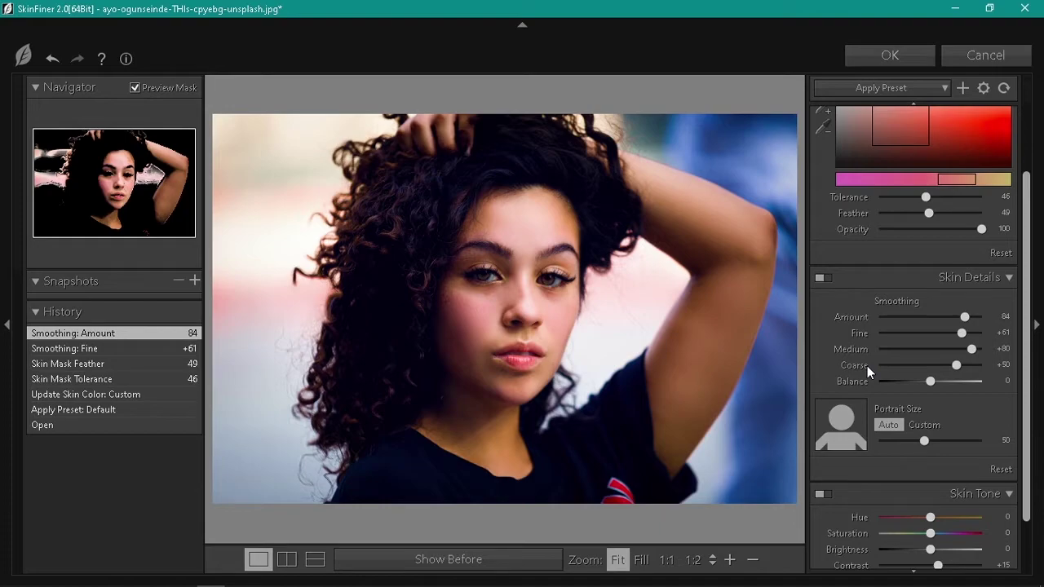
drag(955, 364, 794, 391)
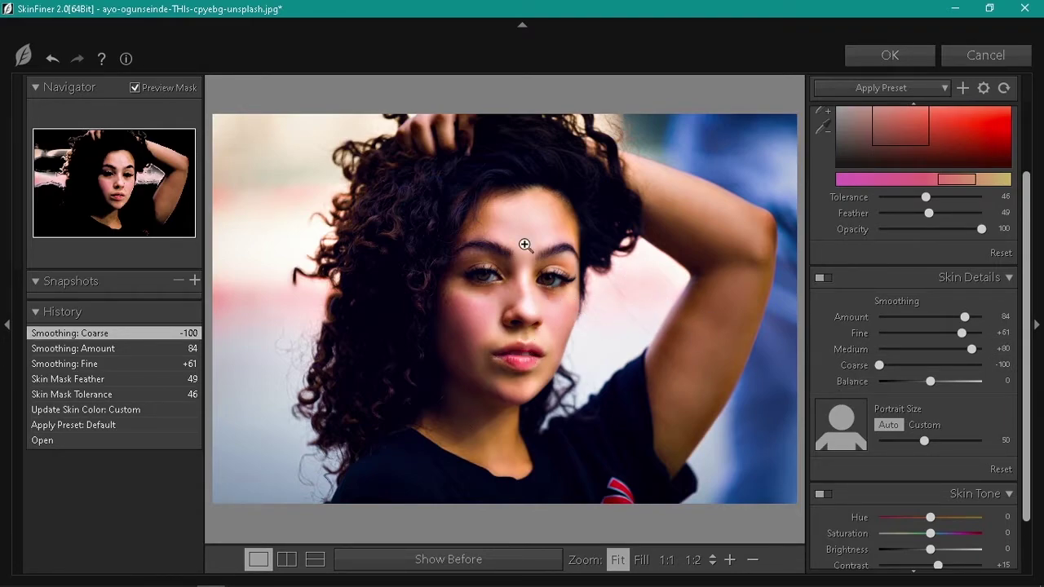
drag(883, 366, 918, 371)
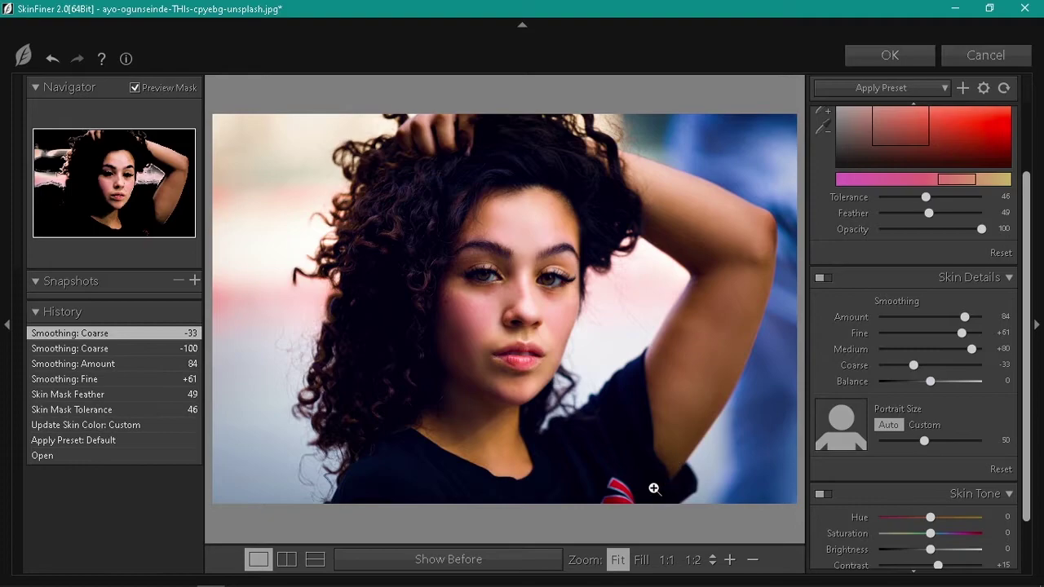
click(515, 569)
click(515, 570)
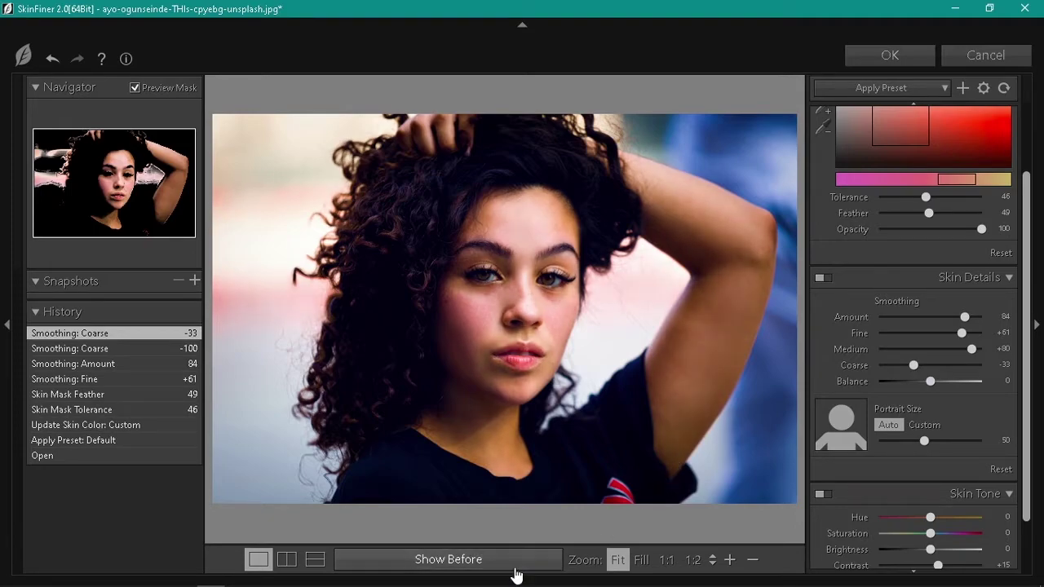
Adjust the skin tone with shadow -9 and highlight +16.
scroll(908, 386, down, 1)
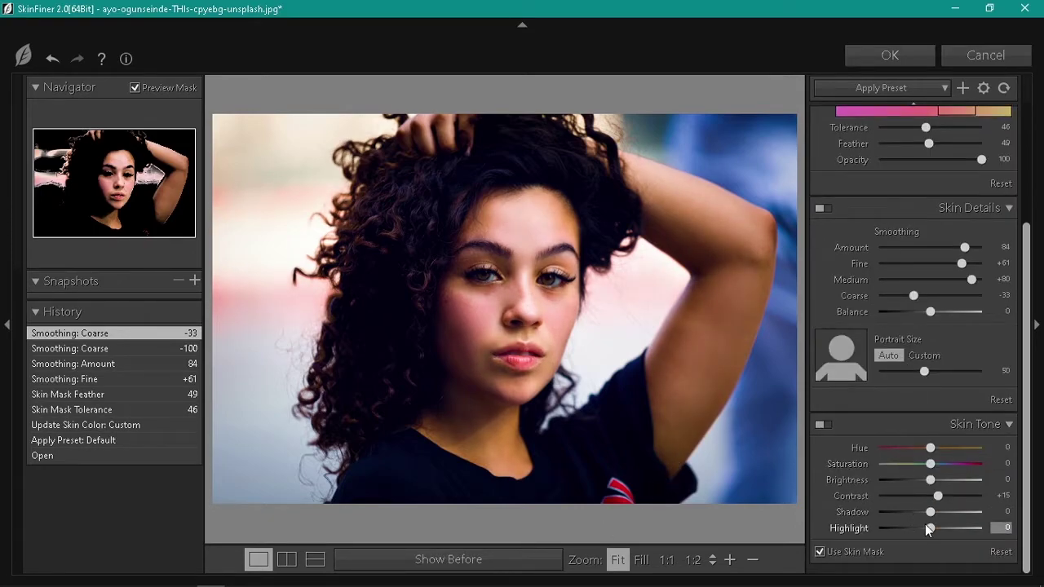
mouse_move(930, 527)
mouse_down()
mouse_move(944, 527)
mouse_move(909, 521)
mouse_move(925, 519)
mouse_up()
drag(943, 528, 934, 532)
Compare the smoothed and toned skin with the original photo several times.
click(453, 565)
click(453, 565)
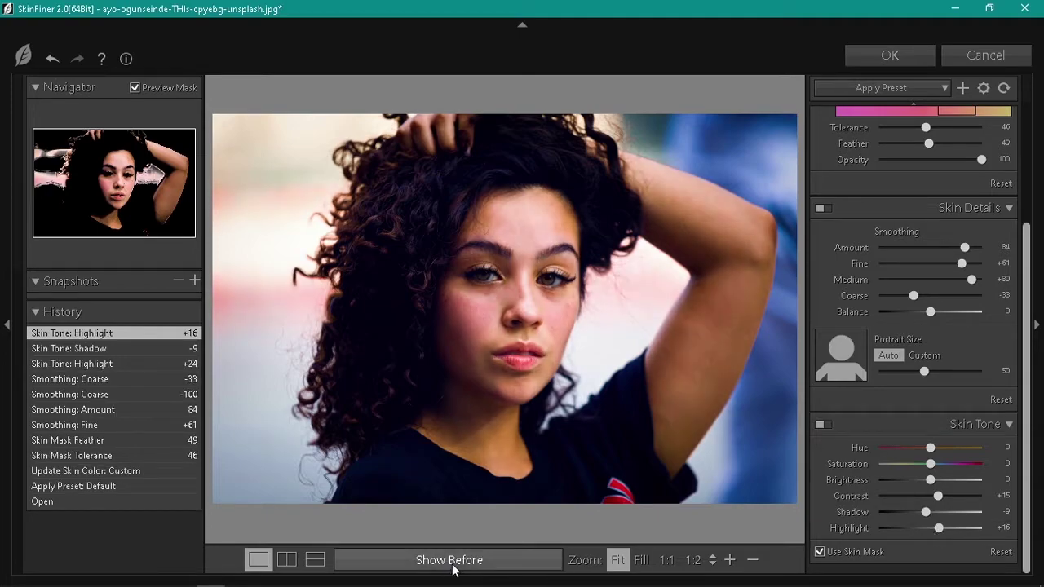
click(454, 568)
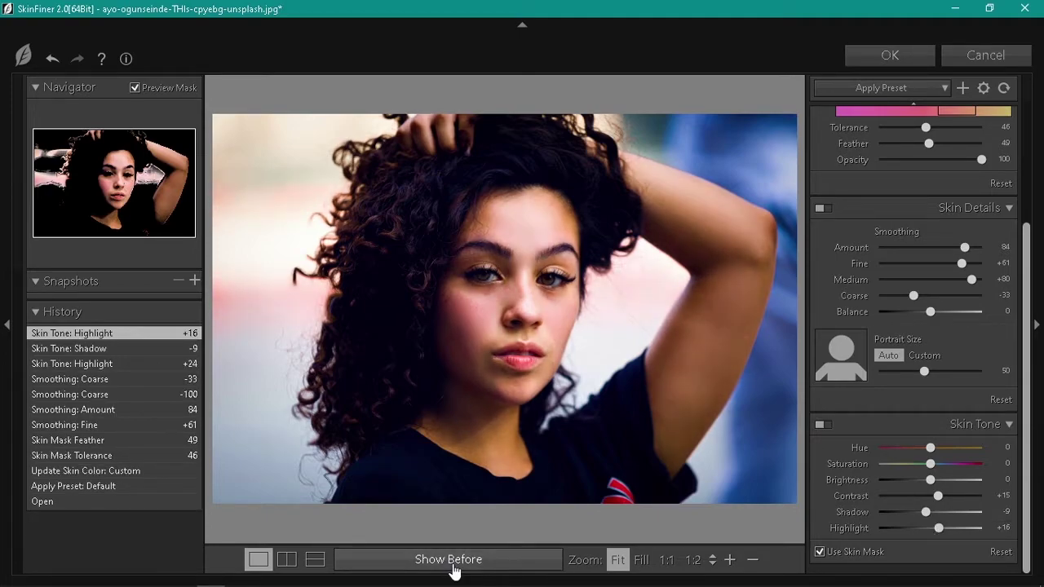
click(451, 564)
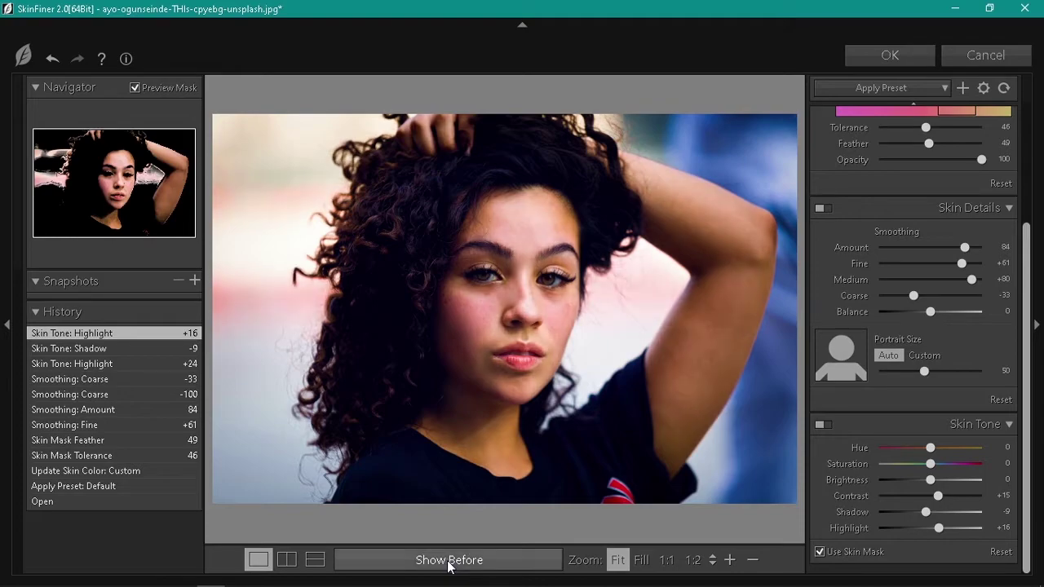
click(460, 562)
click(461, 562)
click(462, 566)
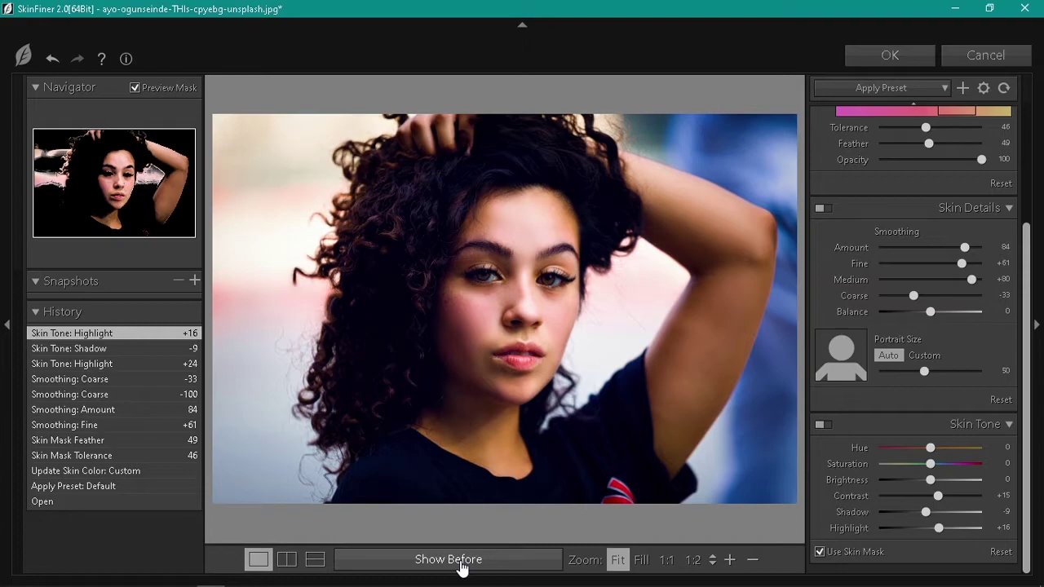
click(462, 566)
click(462, 566)
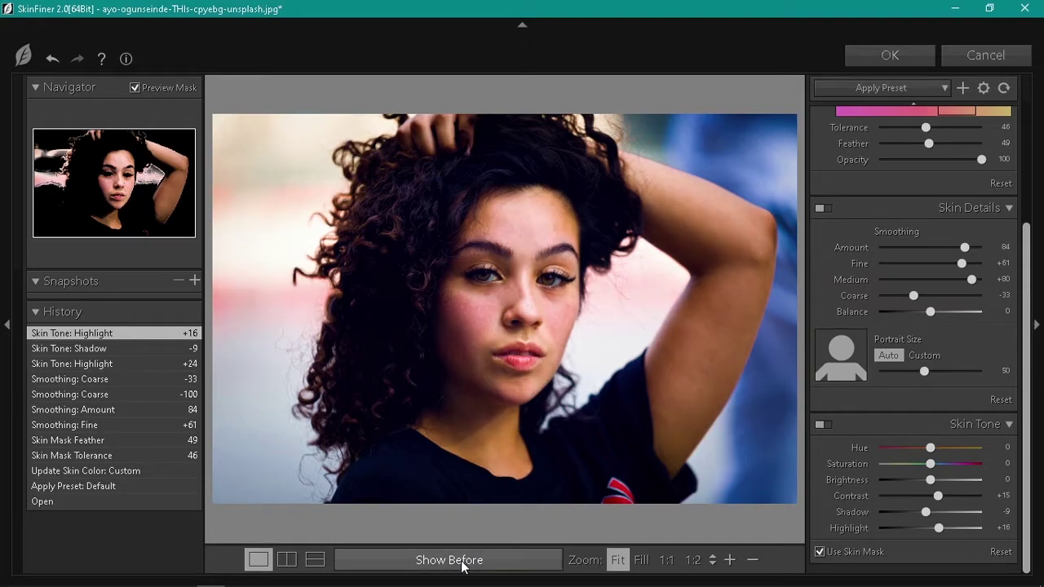
click(462, 566)
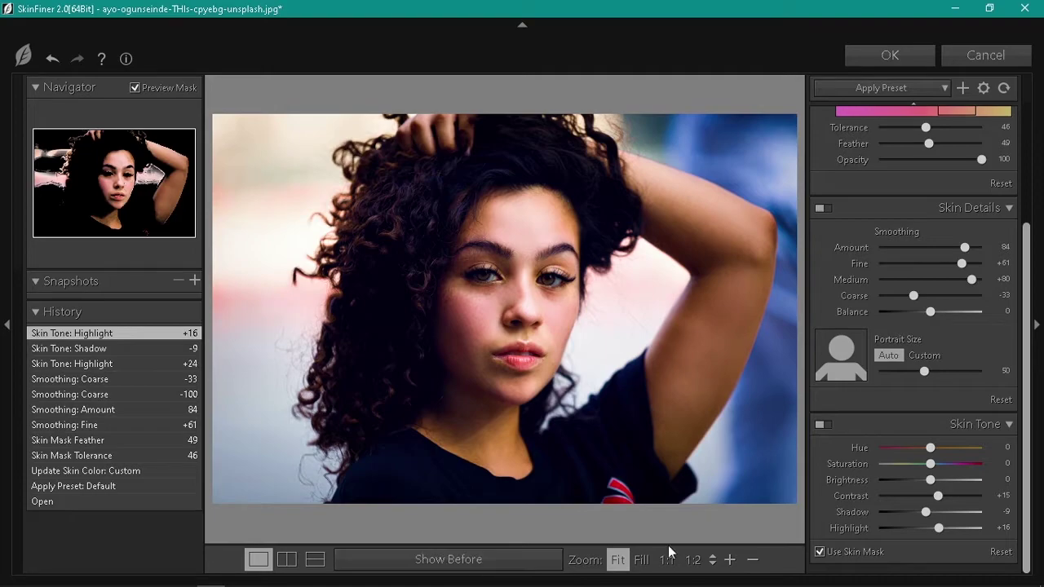
Reduce the smoothing amount to 45, set coarse smoothing to -17, and check the skin against the original.
drag(963, 247, 925, 289)
click(497, 561)
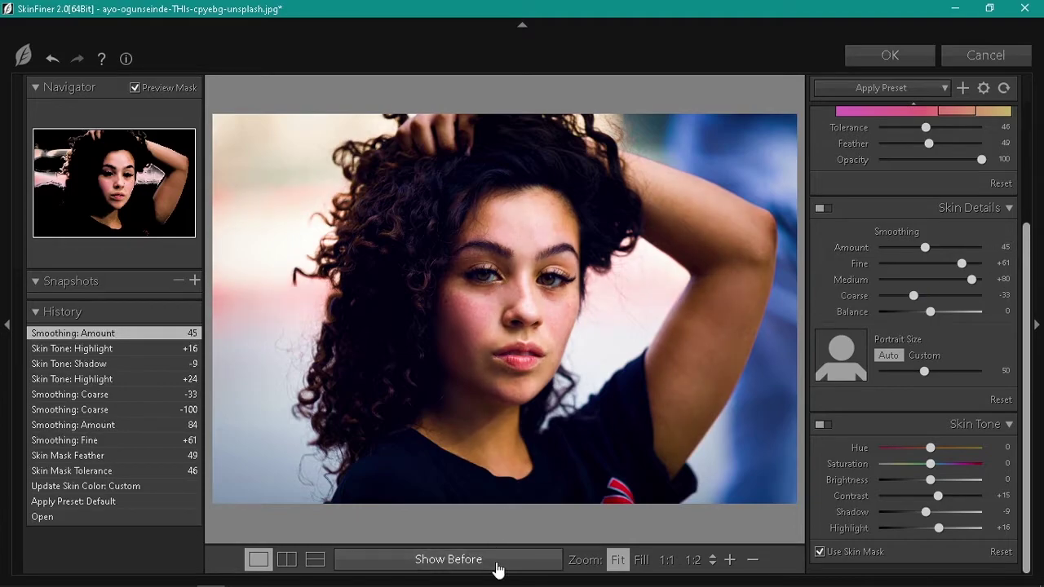
click(498, 564)
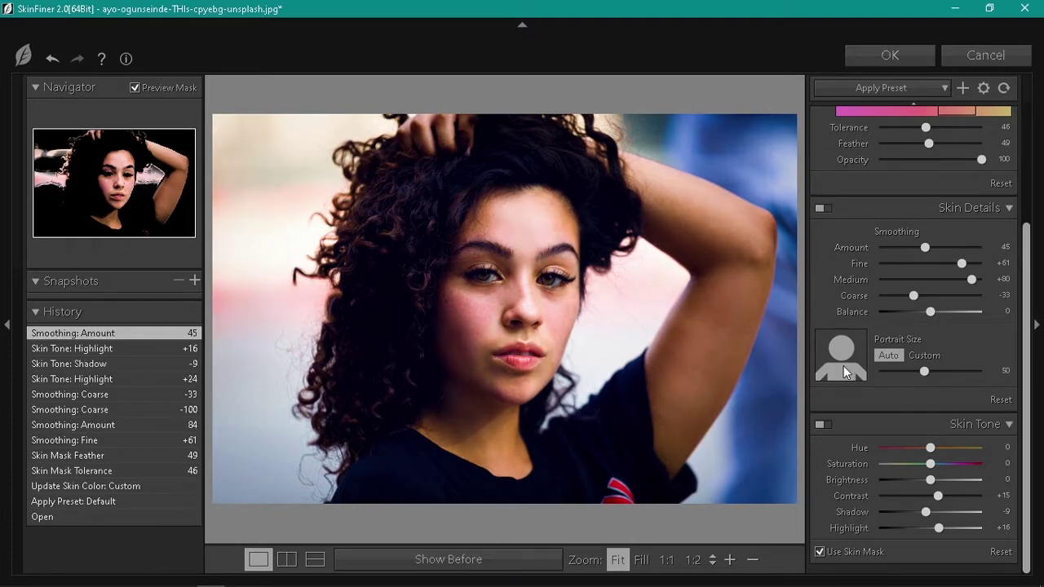
drag(922, 294, 925, 295)
click(511, 560)
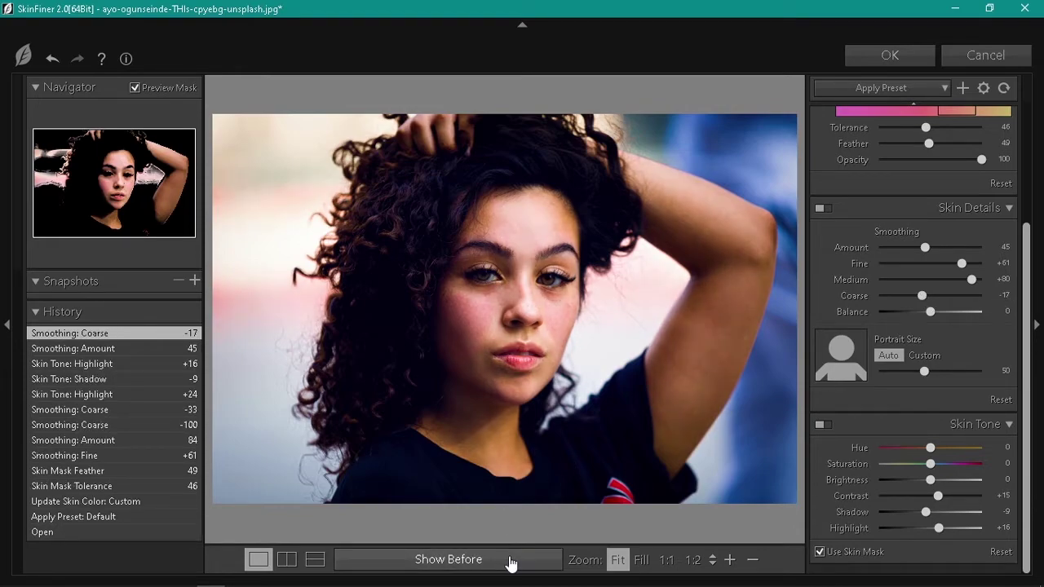
Apply the SkinFiner adjustments to Layer 1 and duplicate the layer.
click(888, 59)
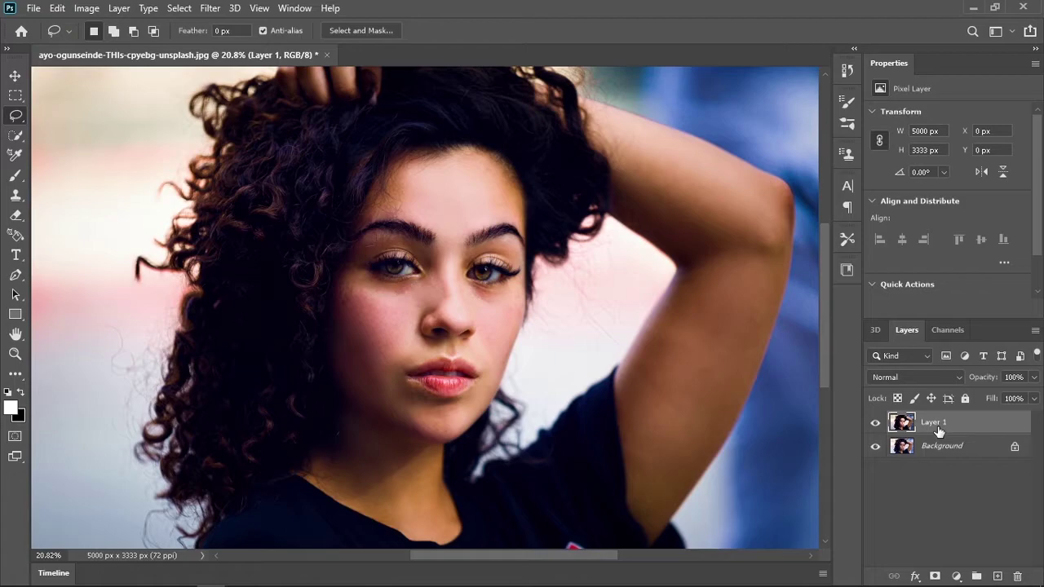
key(ctrl+j)
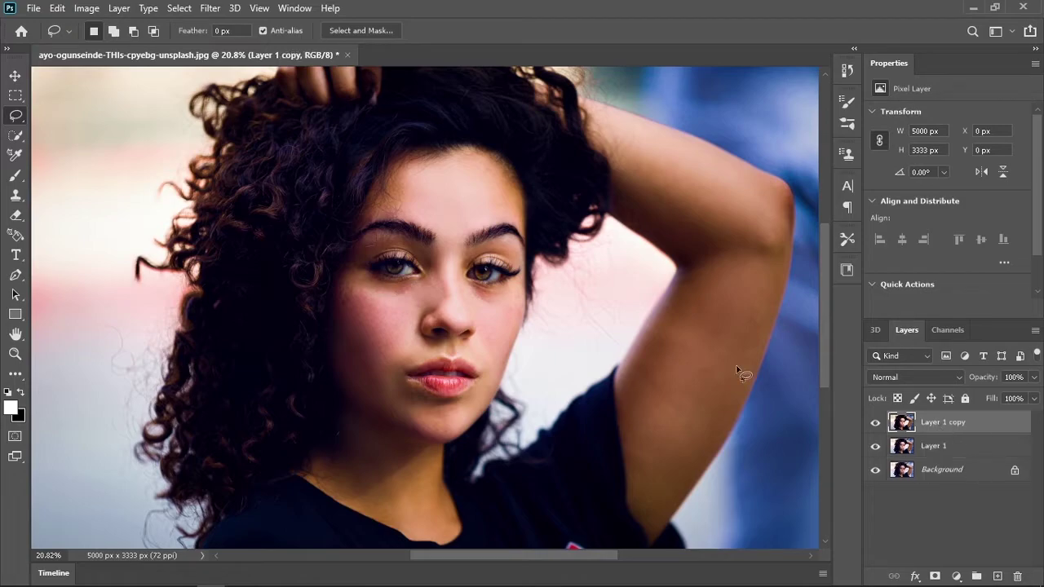
Apply a High Pass filter with a 3.2-pixel radius to Layer 1 copy and set its blend mode to Soft Light.
click(208, 9)
mouse_move(342, 314)
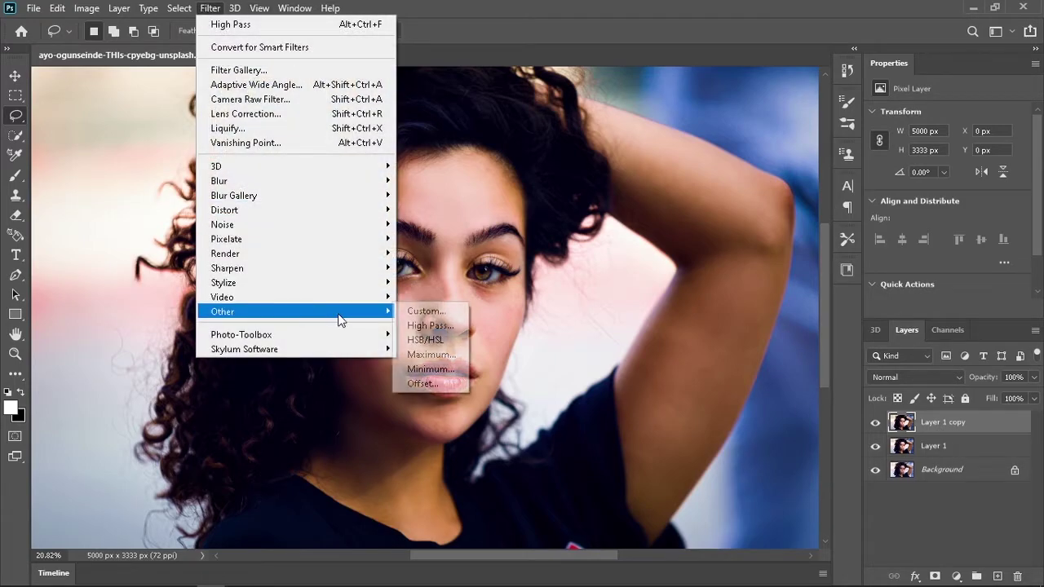
click(433, 327)
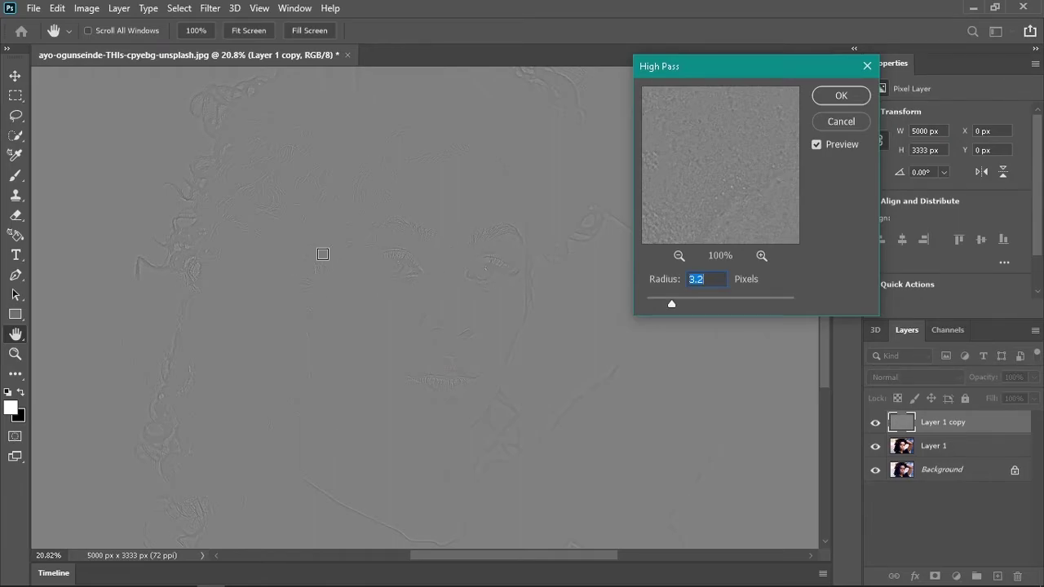
click(832, 104)
click(930, 379)
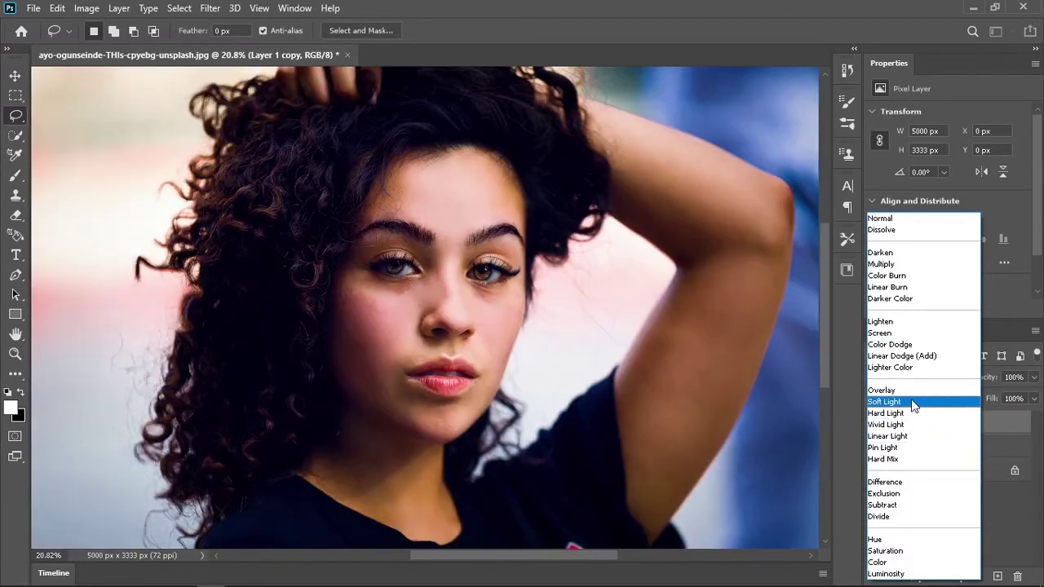
click(912, 399)
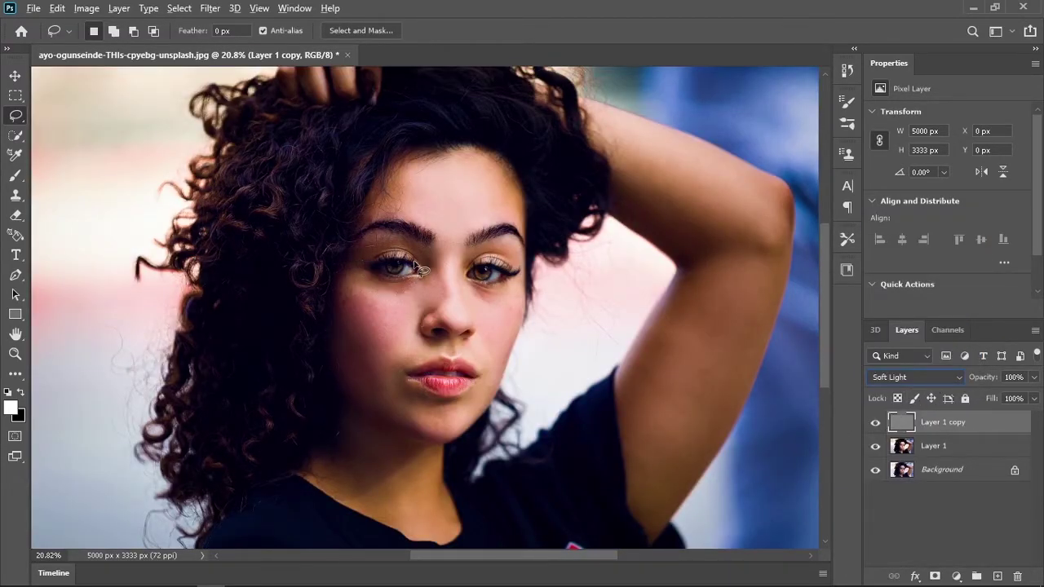
Compare the eyes and skin up close with and without the High Pass layer several times.
key(alt+v)
key(Escape)
key(Escape)
key(v)
scroll(432, 248, up, 6)
scroll(432, 248, up, 3)
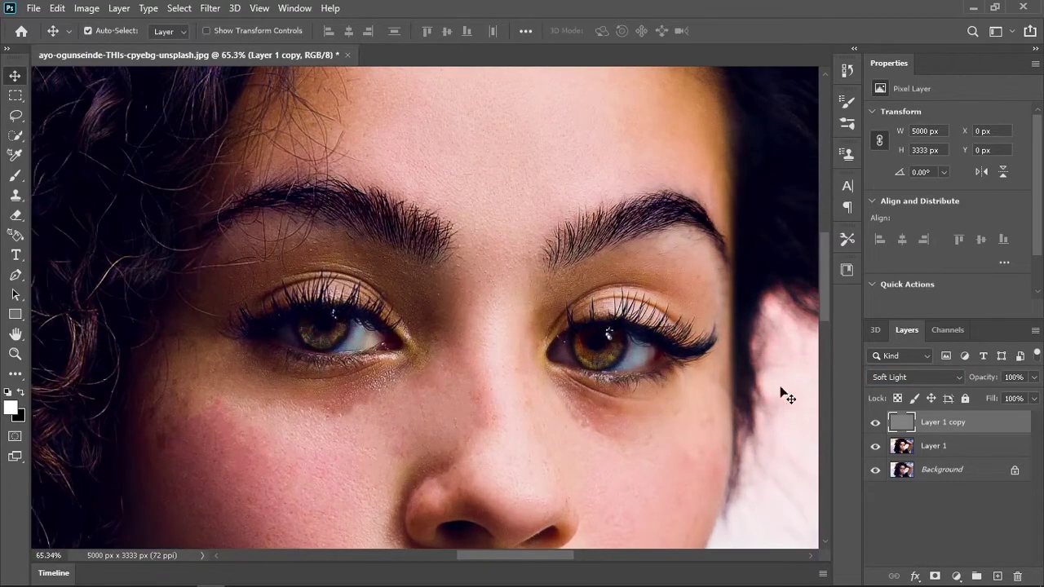
click(876, 422)
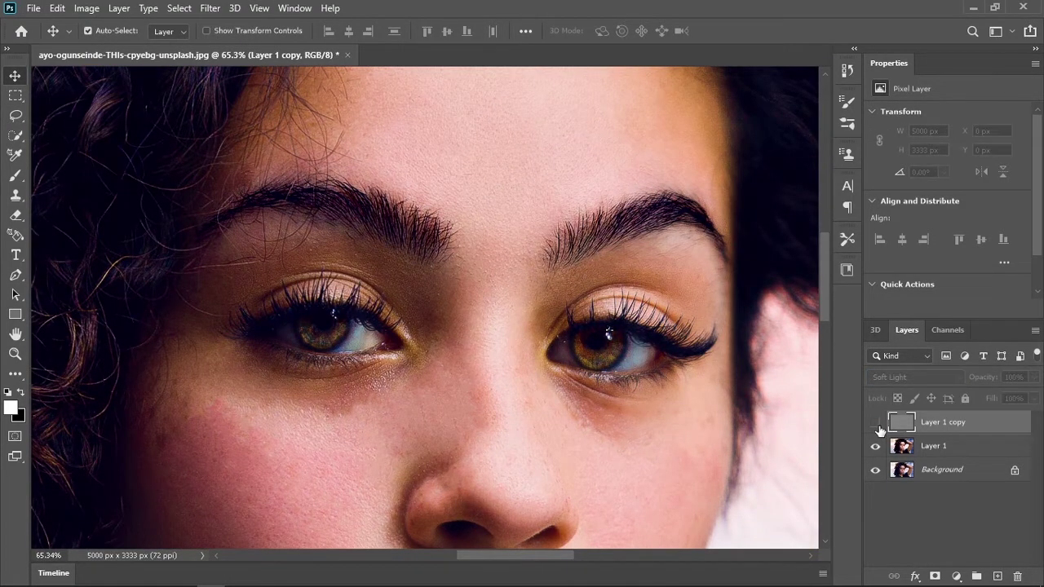
click(877, 423)
click(877, 425)
click(877, 424)
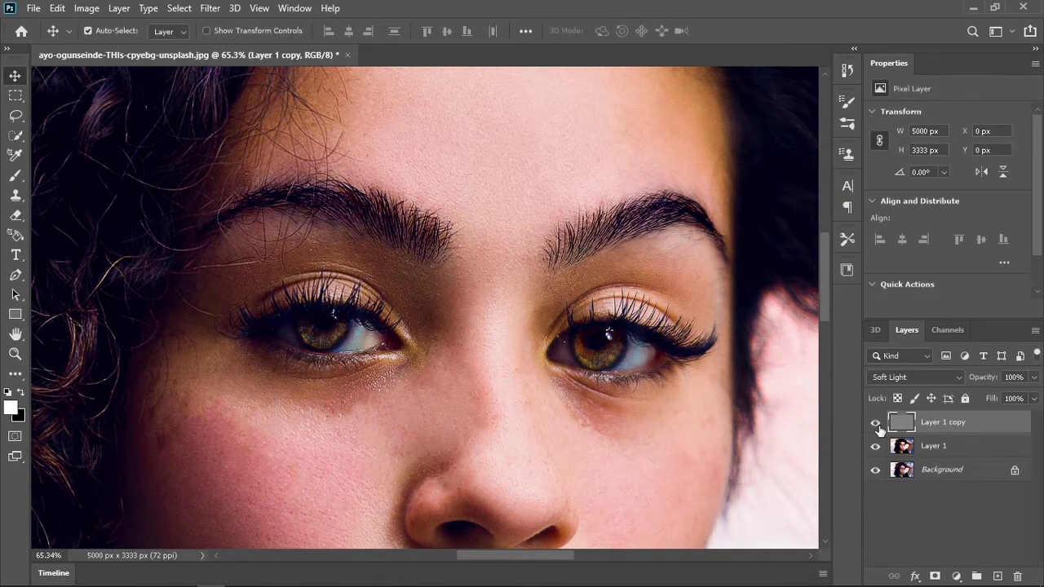
click(877, 424)
click(877, 424)
key(ctrl+0)
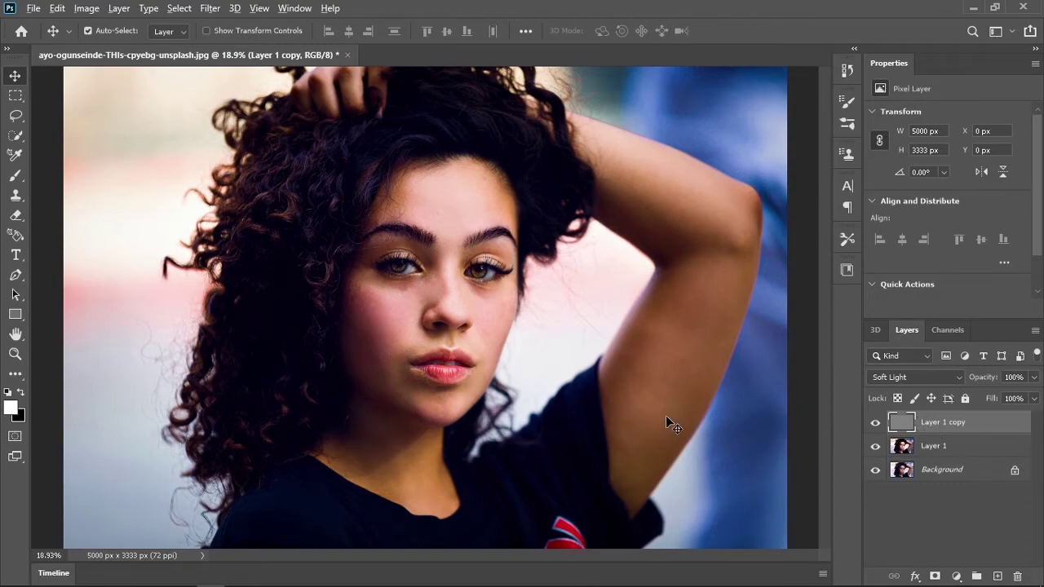
Stamp all visible layers onto a new layer, sharpen its eye area and lips with the Sharpen tool at 50% strength, and check the difference.
key(ctrl+shift+alt+e)
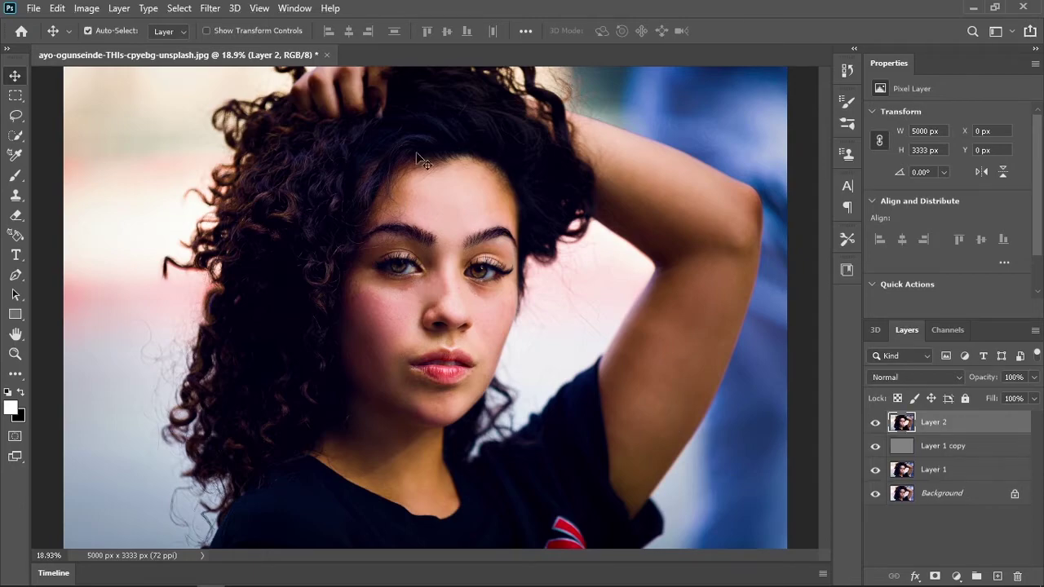
key(i)
right_click(18, 378)
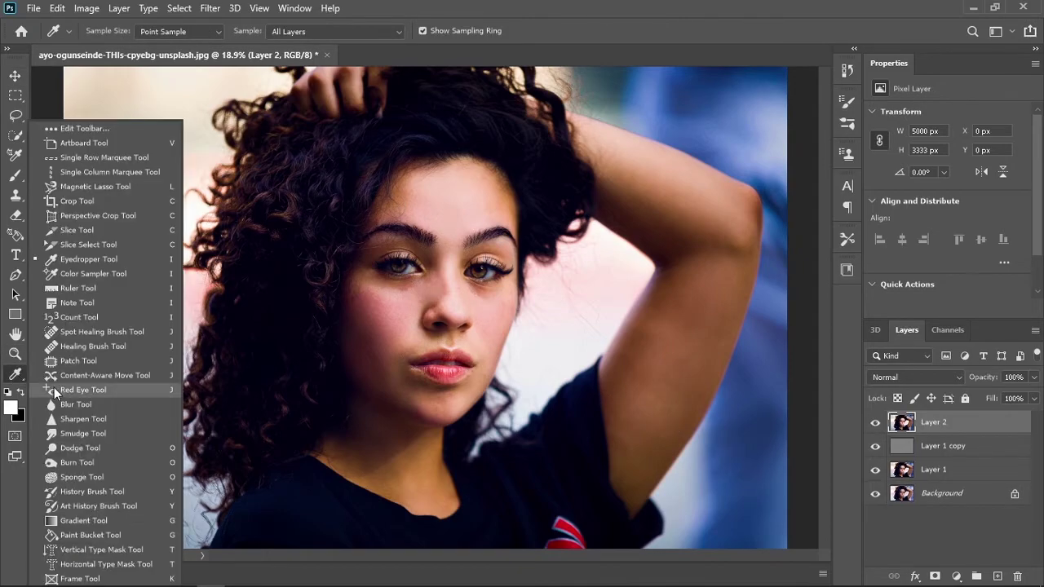
click(110, 417)
scroll(498, 295, up, 11)
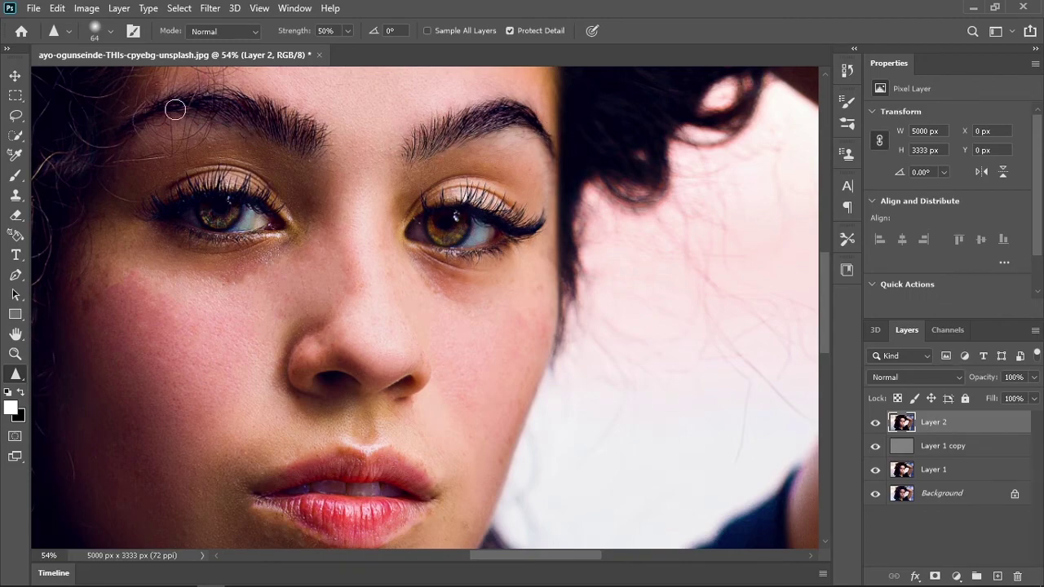
scroll(438, 154, down, 3)
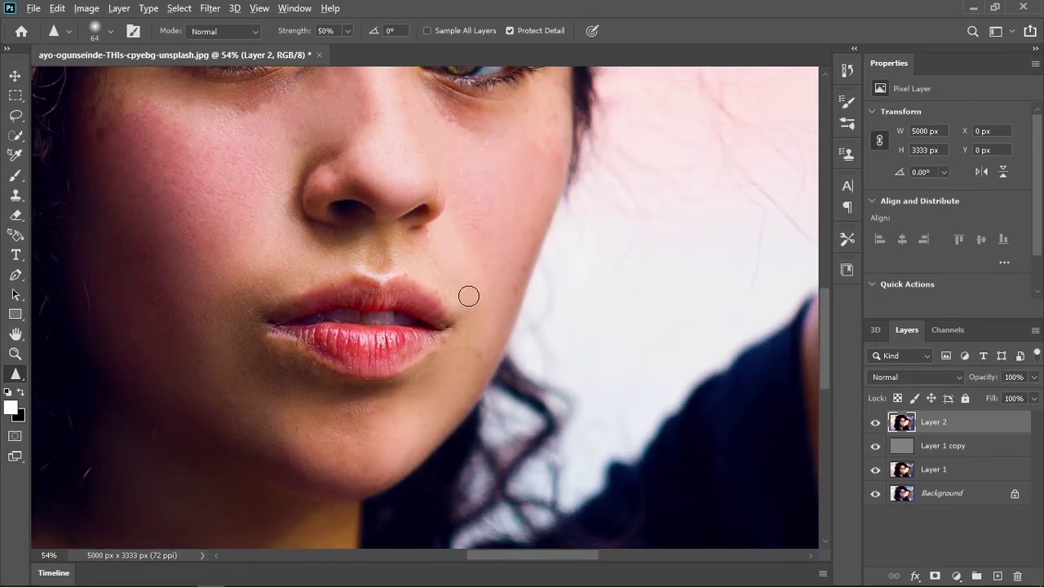
scroll(466, 296, down, 3)
scroll(430, 146, up, 2)
click(875, 422)
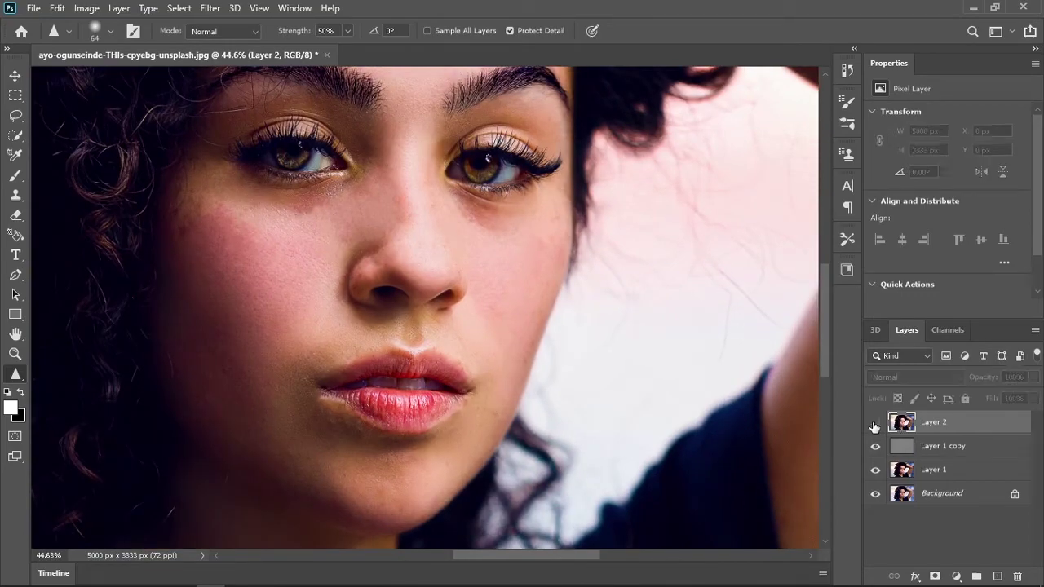
click(874, 425)
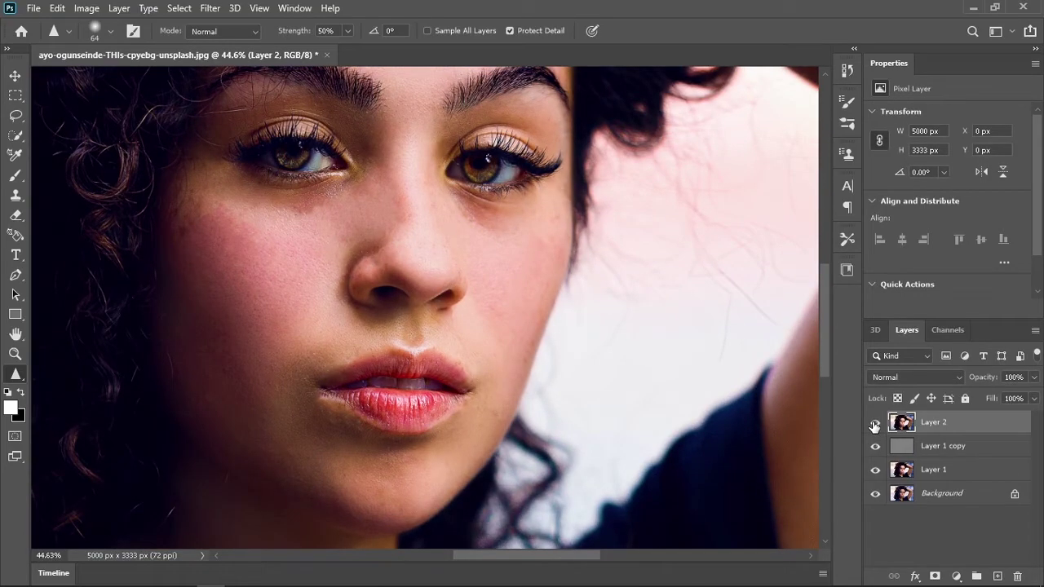
Group the three layers above the background and compare the retouched group with the original photo several times.
shift+click(973, 471)
key(ctrl+g)
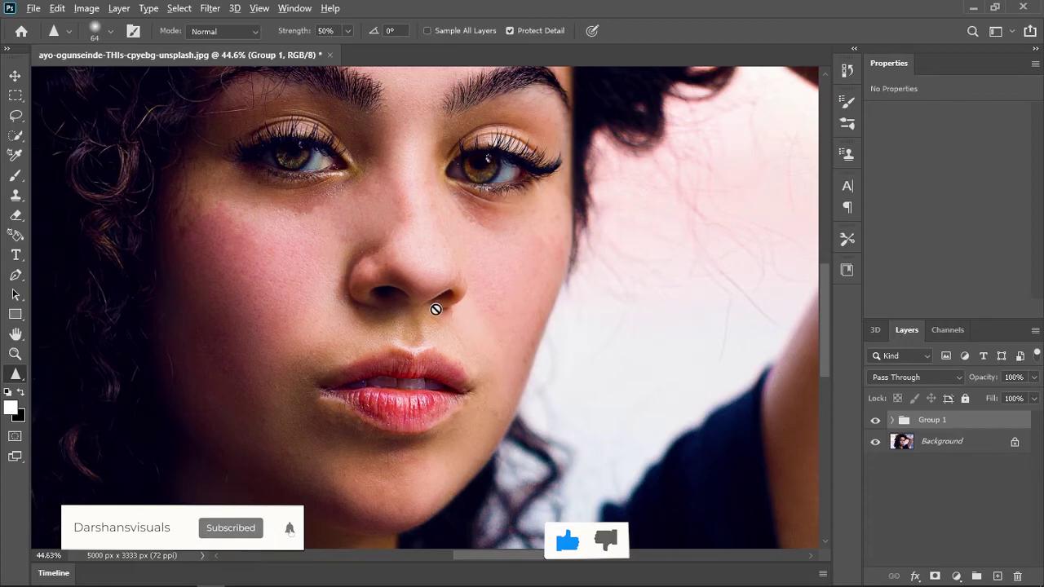
scroll(399, 261, down, 3)
scroll(399, 261, down, 2)
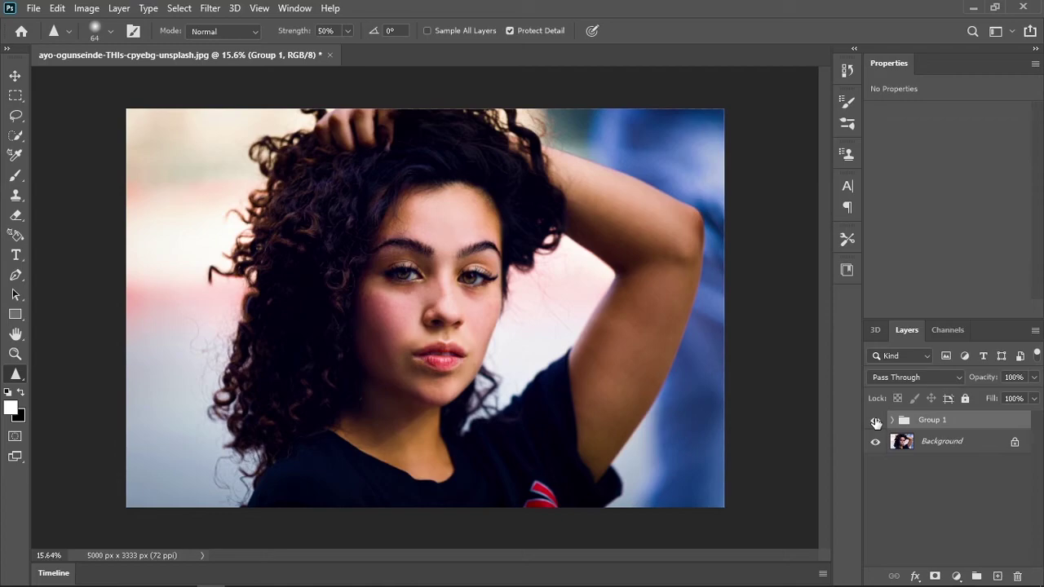
click(877, 421)
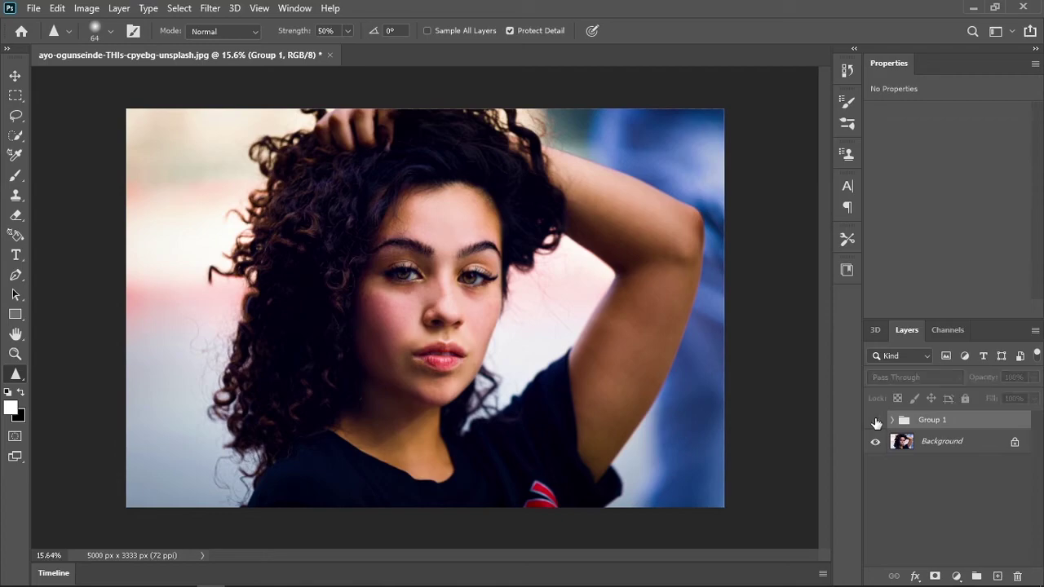
click(877, 421)
click(876, 421)
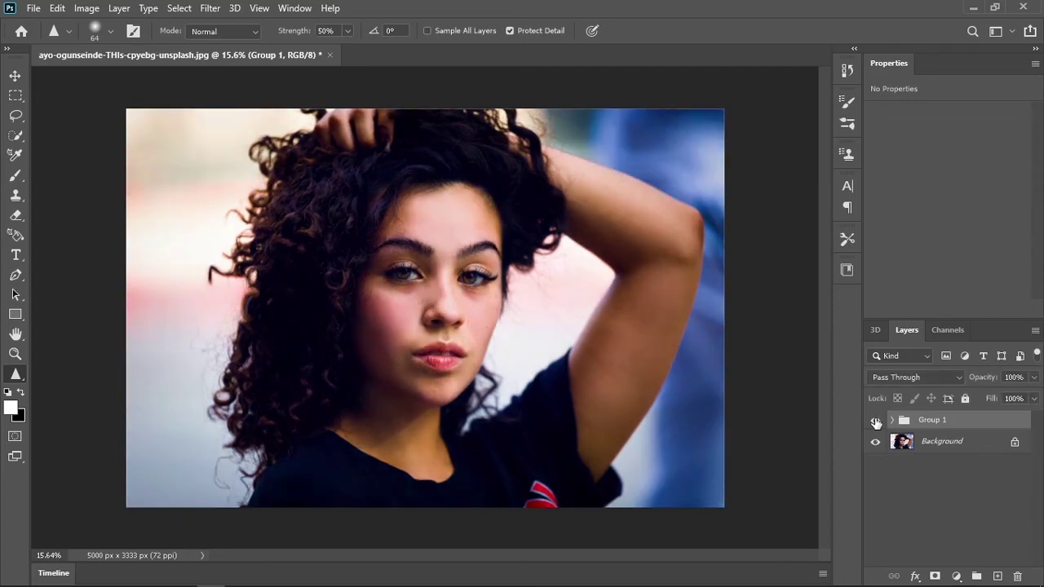
click(876, 421)
click(876, 421)
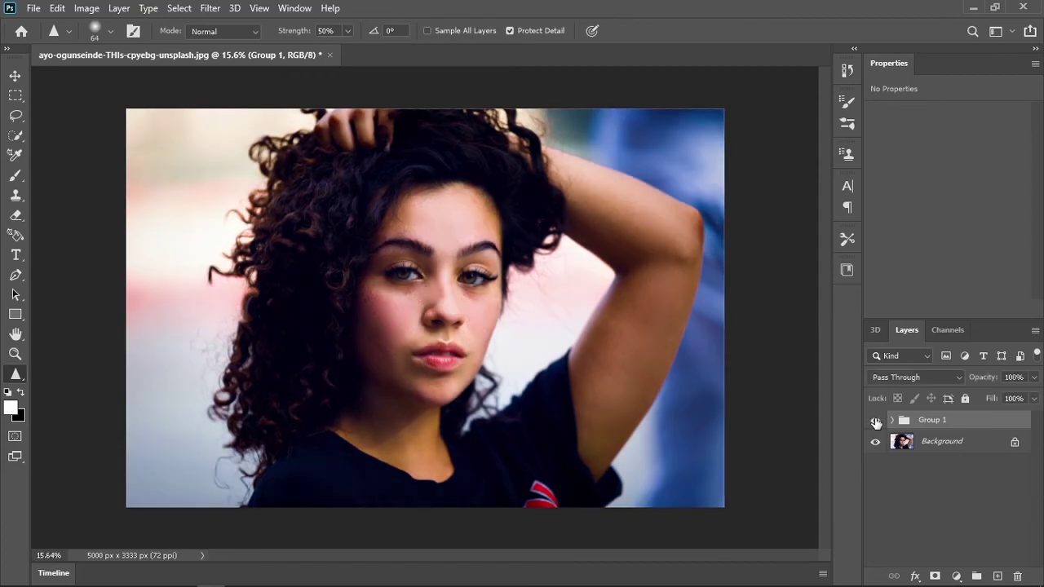